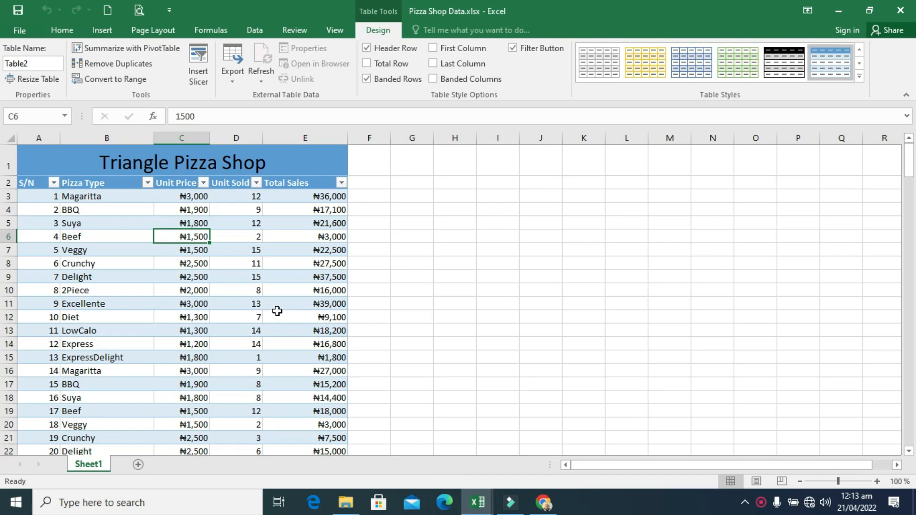
# Step: Create a PivotTable from Table2 on the existing worksheet at Sheet1 cell H4
pyautogui.click(150, 49)
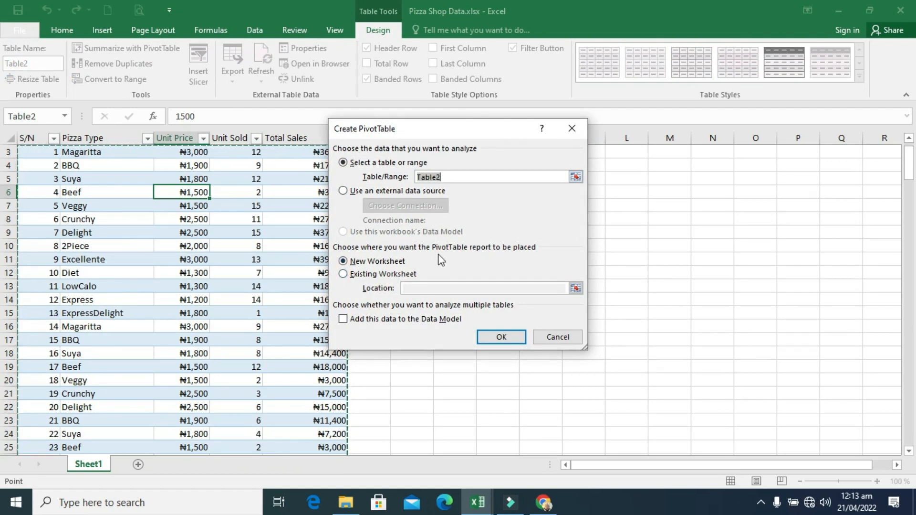
pyautogui.click(342, 274)
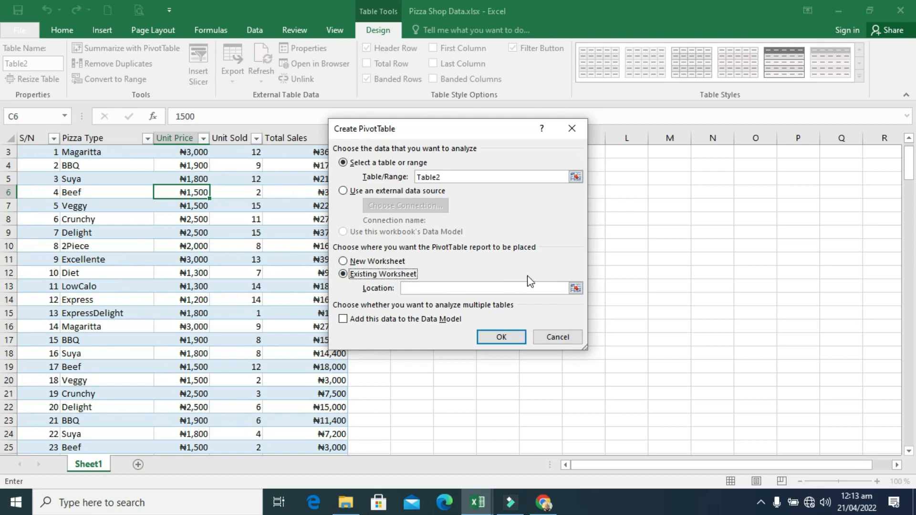
pyautogui.click(576, 288)
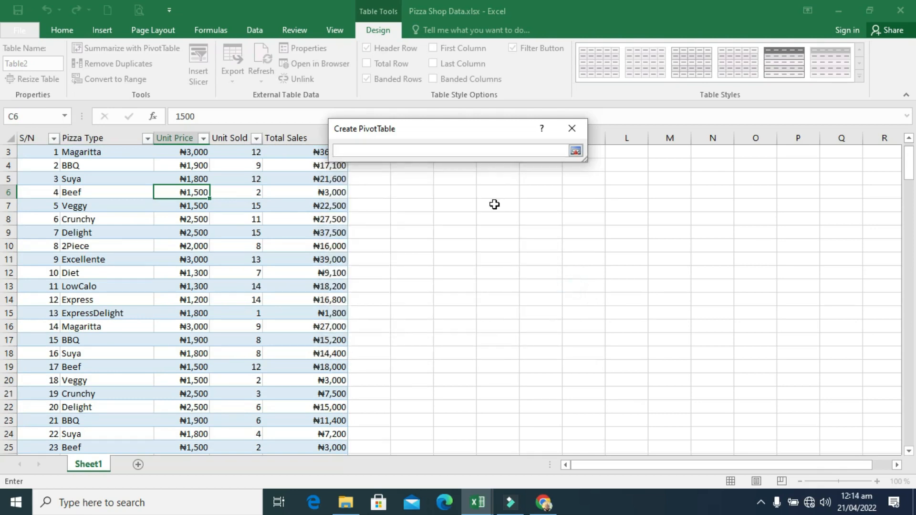
pyautogui.click(450, 170)
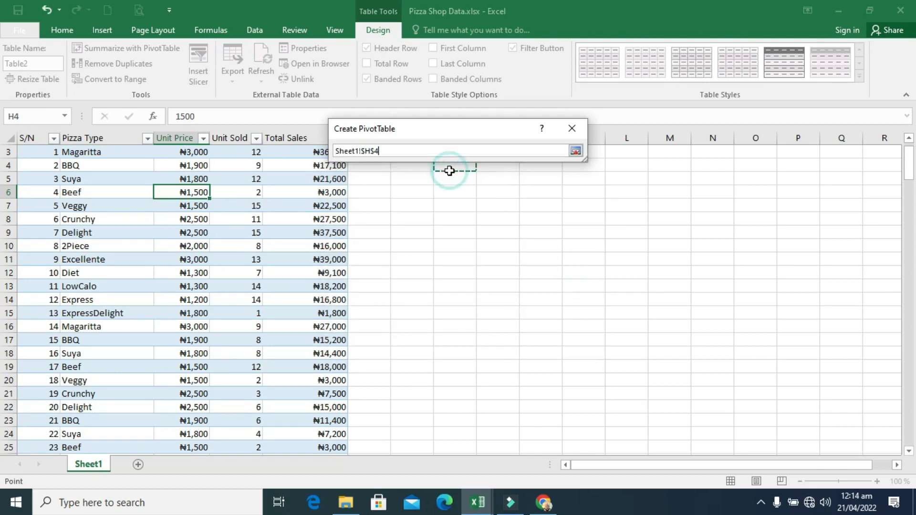
pyautogui.click(576, 151)
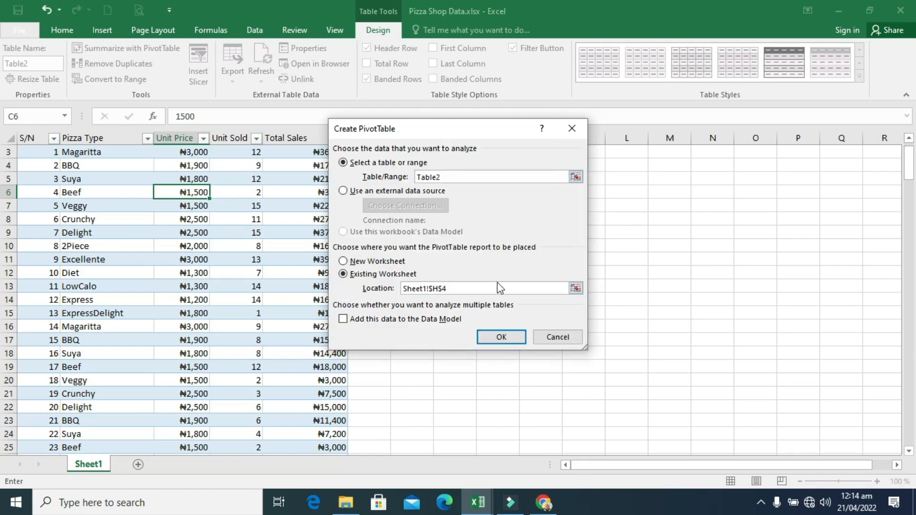
pyautogui.click(502, 337)
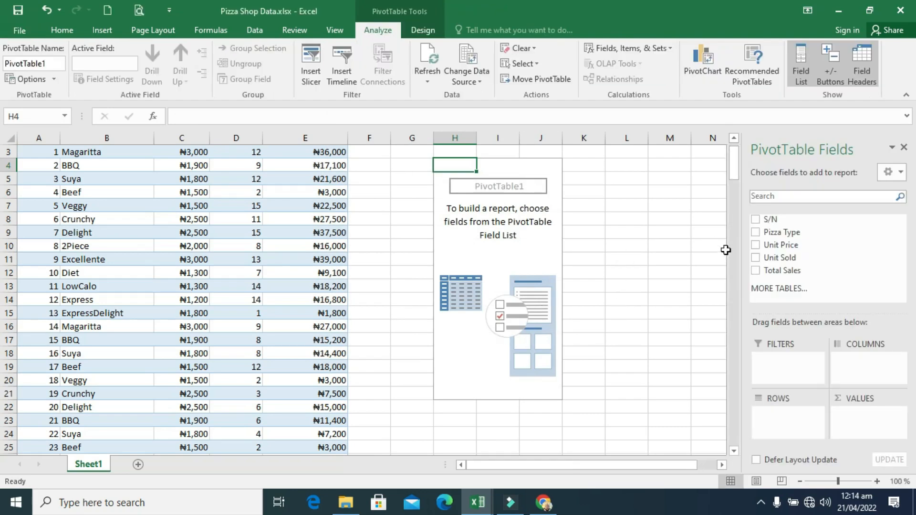
# Step: Add Pizza Type as the PivotTable's rows, with Unit Sold and Total Sales as summed values
pyautogui.click(756, 234)
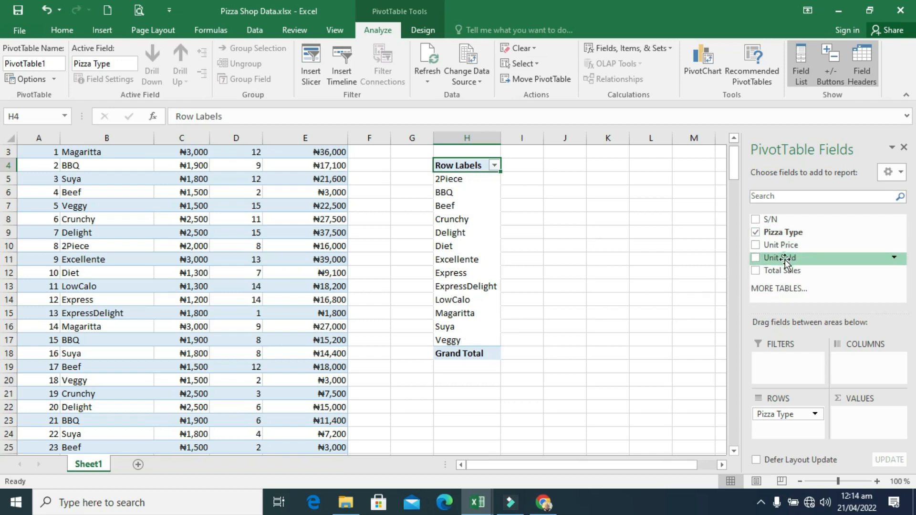
pyautogui.moveTo(785, 260); pyautogui.dragTo(854, 417)
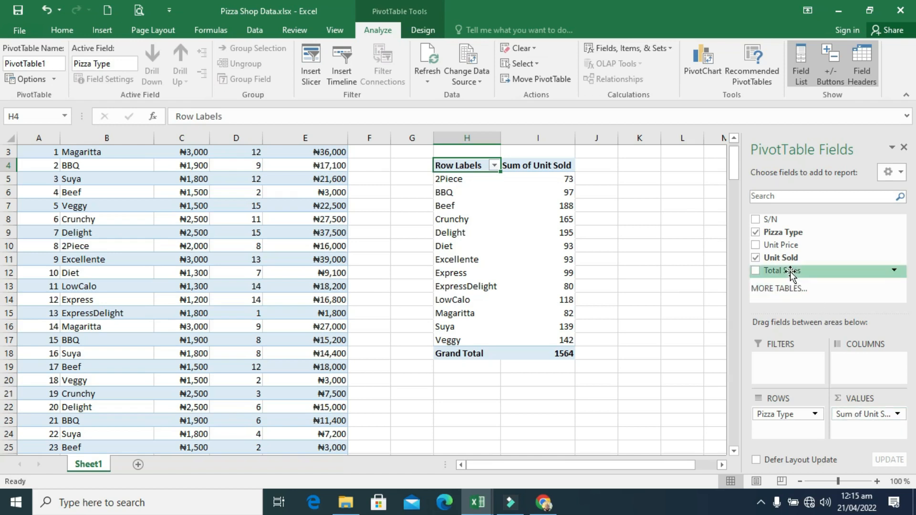
pyautogui.moveTo(791, 273); pyautogui.dragTo(857, 432)
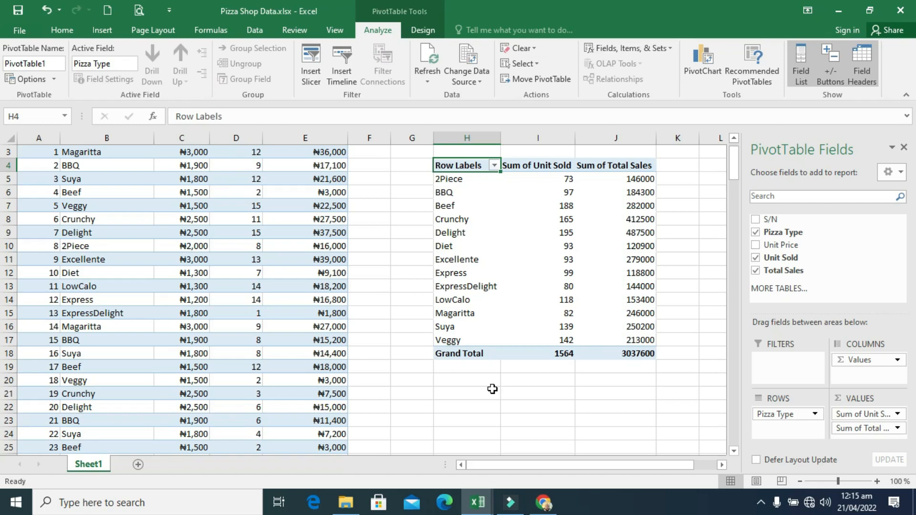
# Step: Switch to the MS Excel Workfile Youtube.xlsx workbook and select cell E2 on the ClassWork File sheet
pyautogui.moveTo(477, 509)
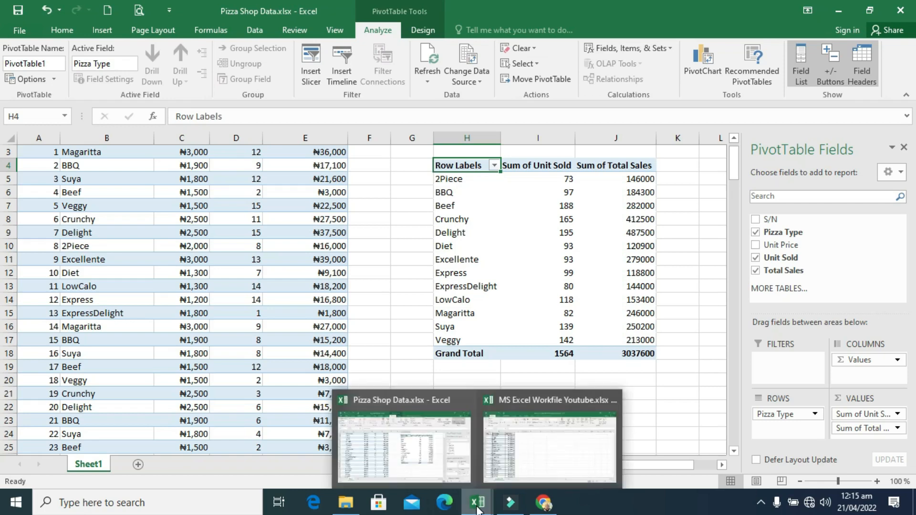
pyautogui.click(535, 465)
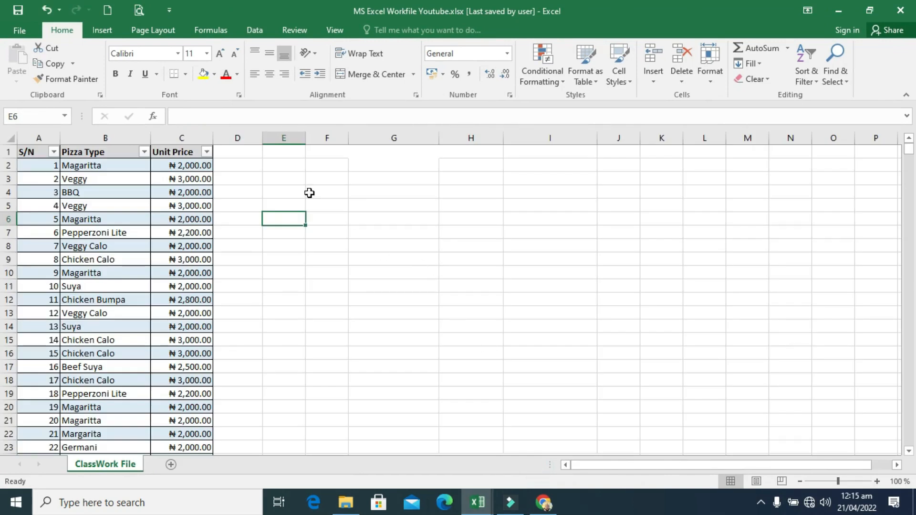
pyautogui.click(280, 170)
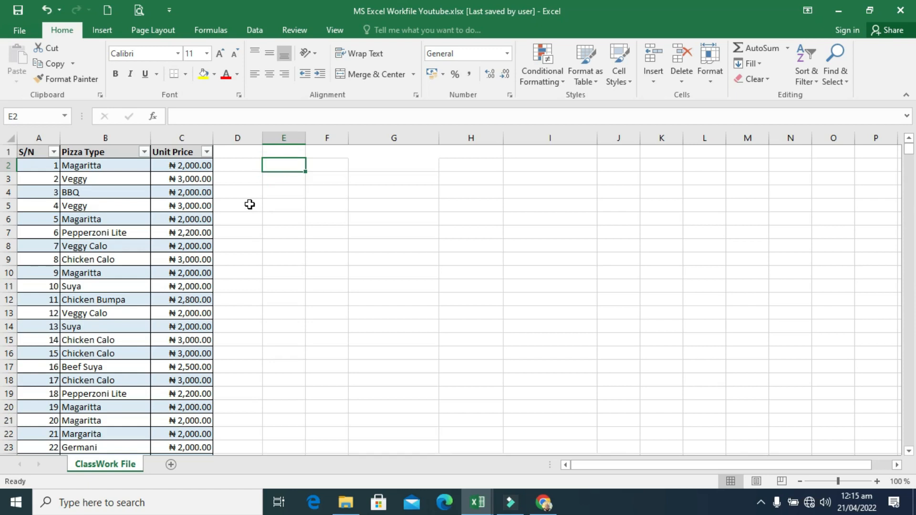
# Step: Examine how far down the S/N records extend, and return to the top of the sheet
pyautogui.click(32, 165)
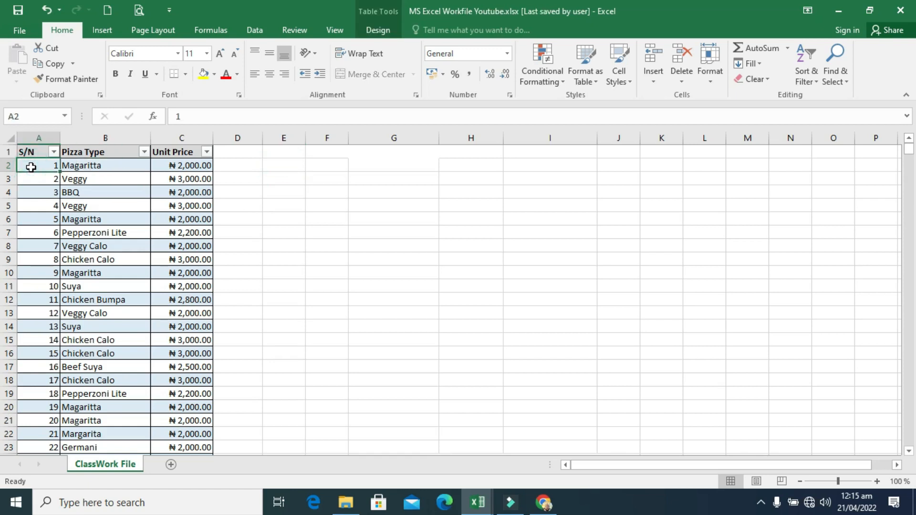
pyautogui.hotkey('ctrl', 'shift', 'Down')
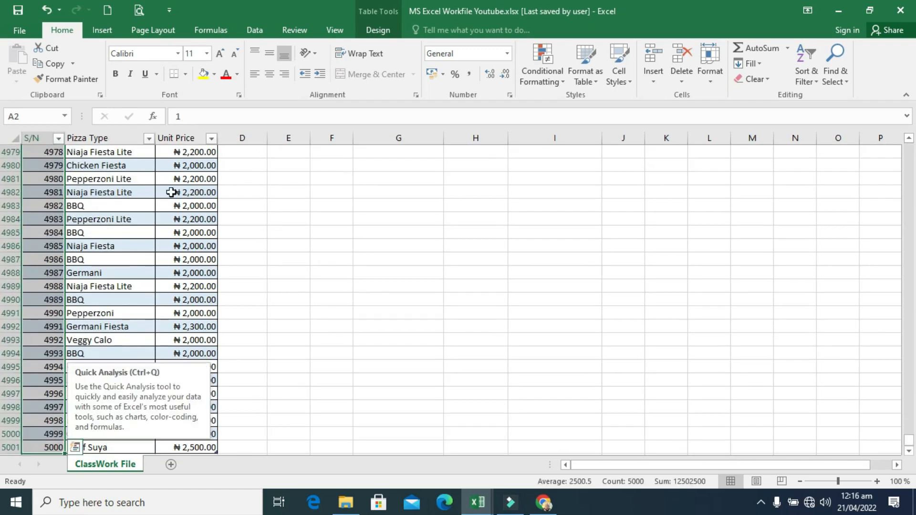
pyautogui.click(262, 436)
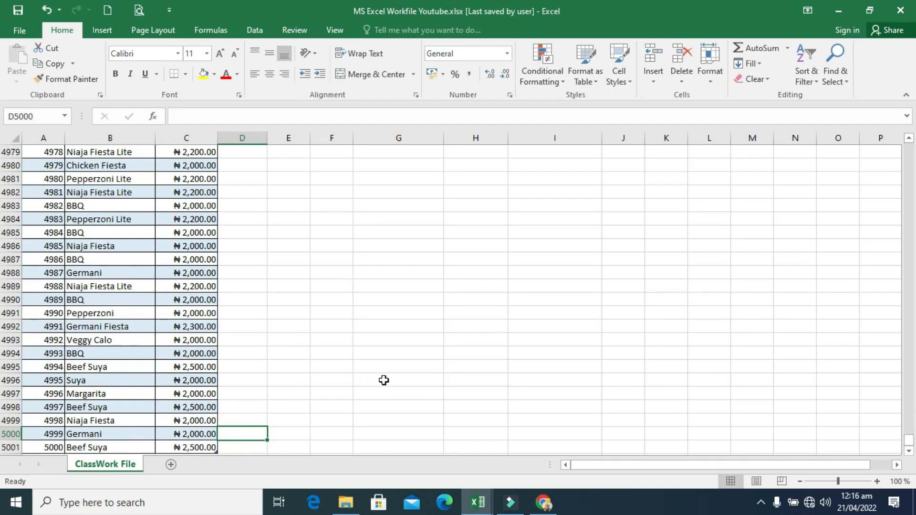
pyautogui.hotkey('ctrl', 'shift', 'Up')
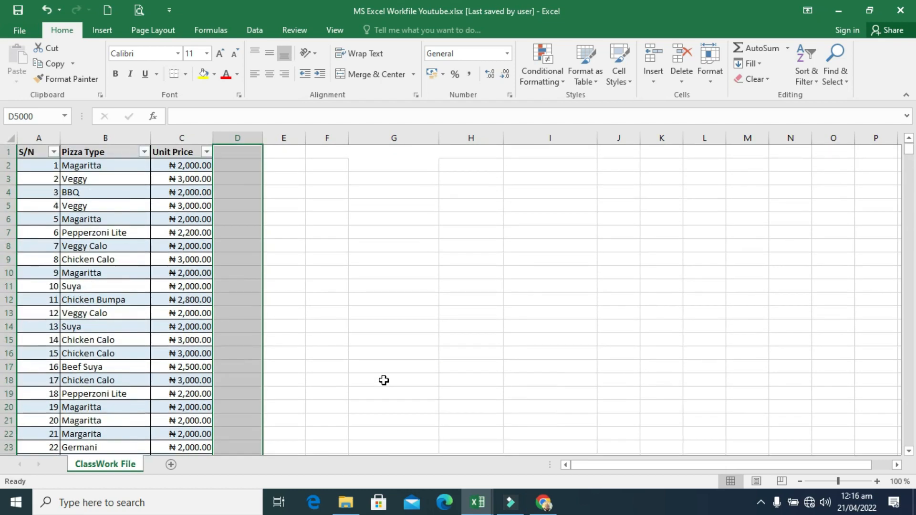
pyautogui.click(318, 176)
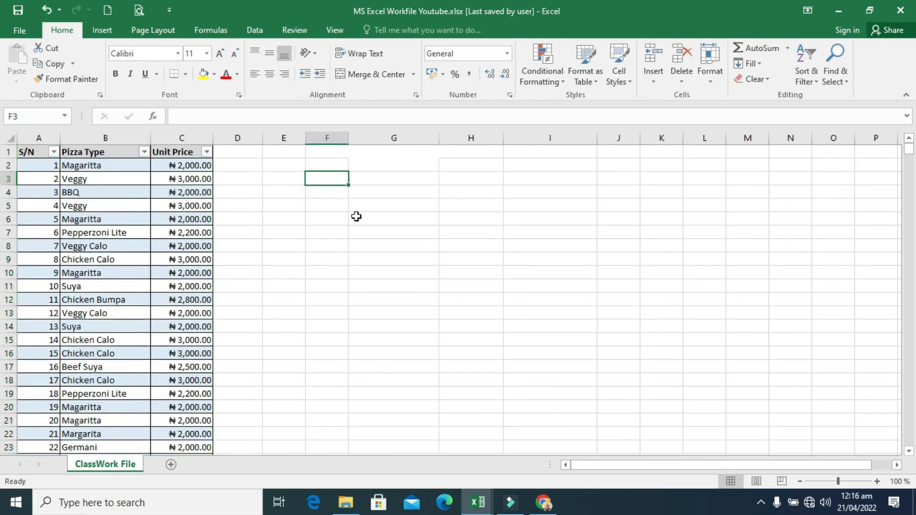
# Step: Copy the whole Pizza Type column B into column G, starting at cell G1
pyautogui.click(106, 138)
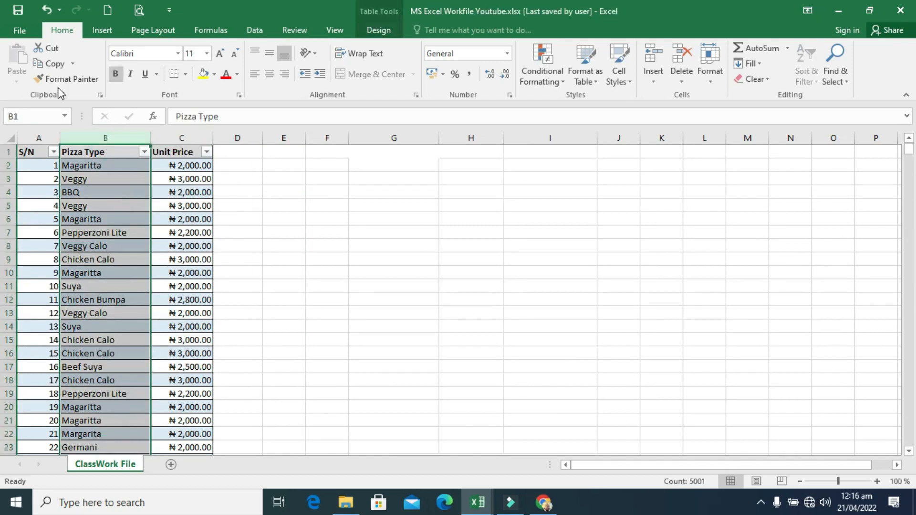
pyautogui.click(45, 63)
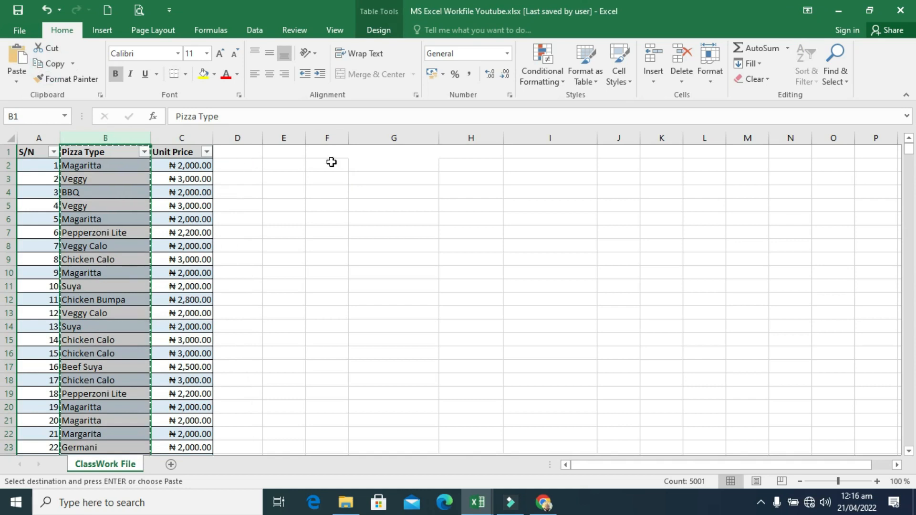
pyautogui.click(397, 149)
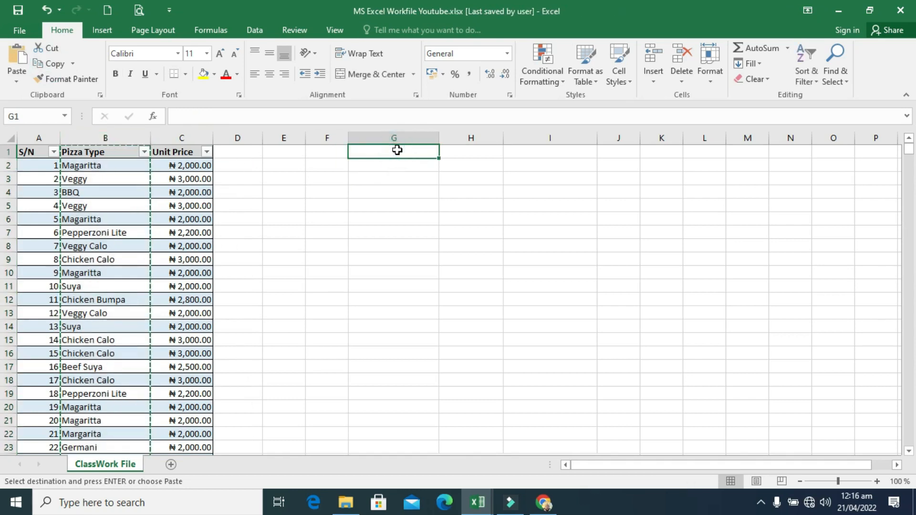
pyautogui.click(17, 57)
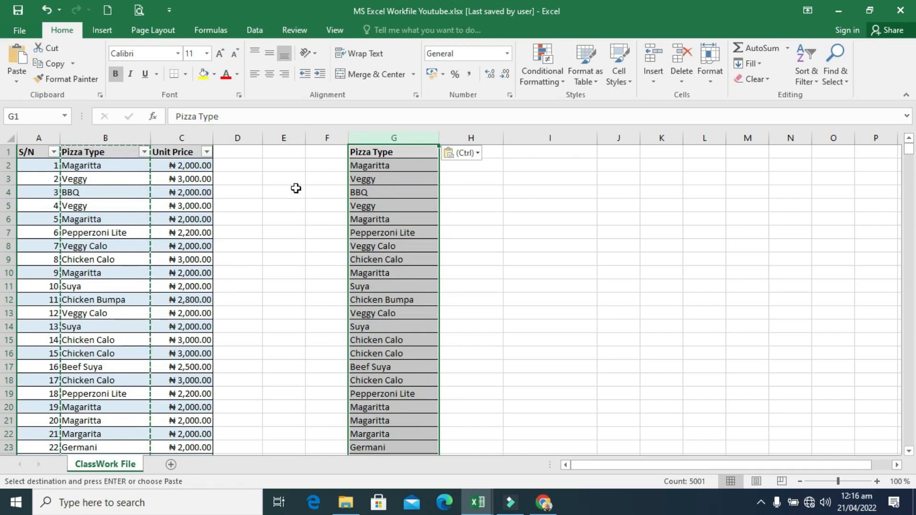
# Step: Remove the duplicate values from the copied Pizza Type column G, treating its first row as a header
pyautogui.click(254, 31)
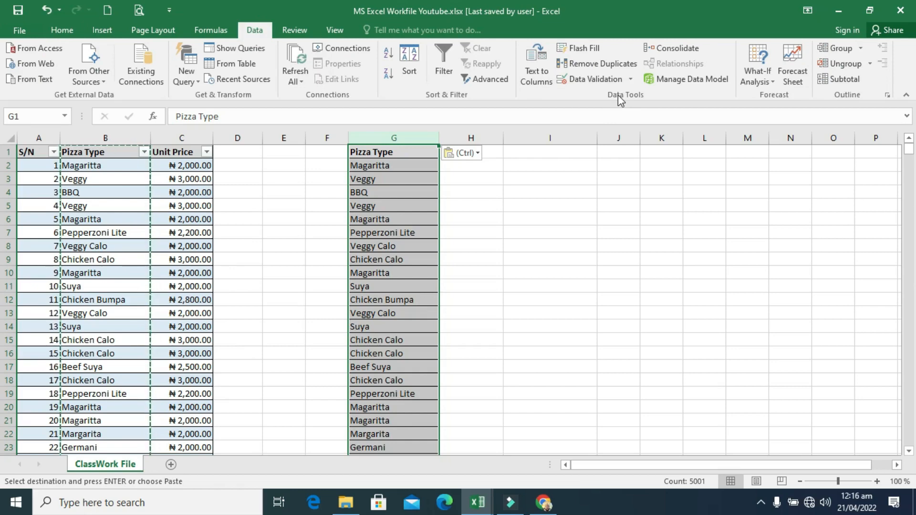
pyautogui.click(590, 64)
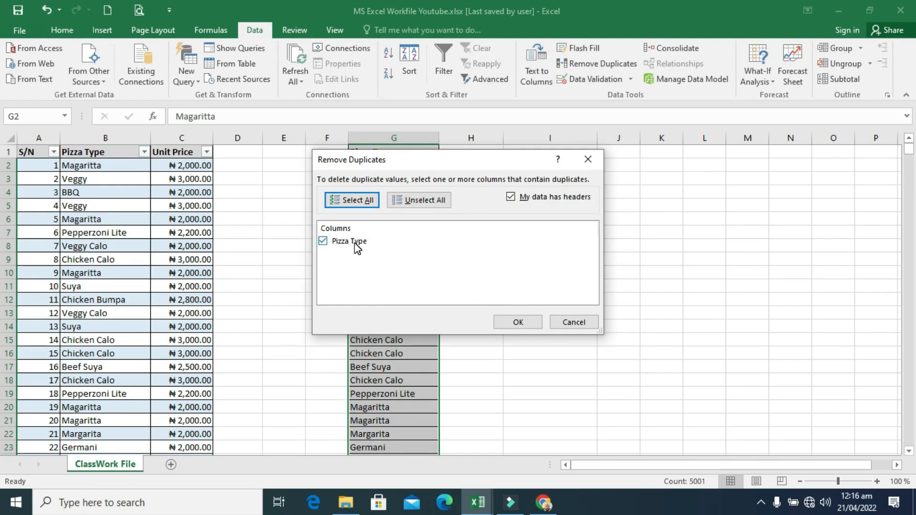
pyautogui.click(519, 322)
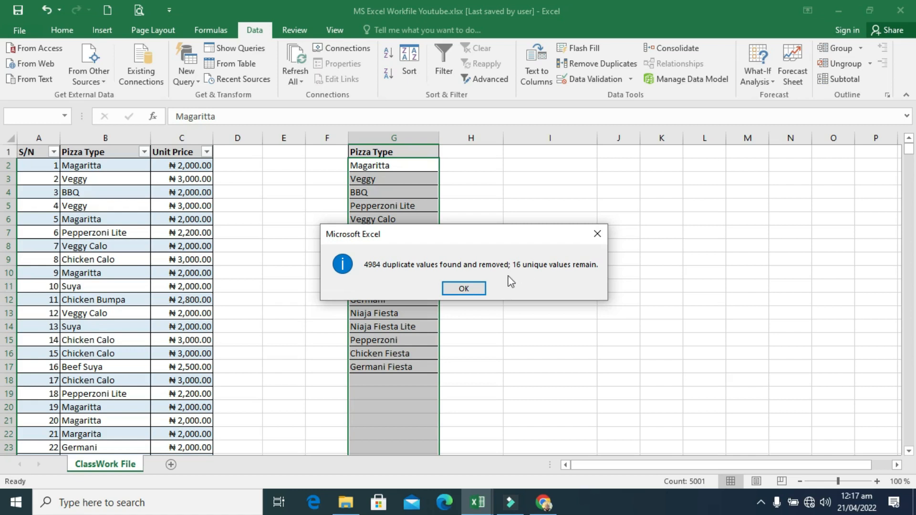
pyautogui.click(477, 290)
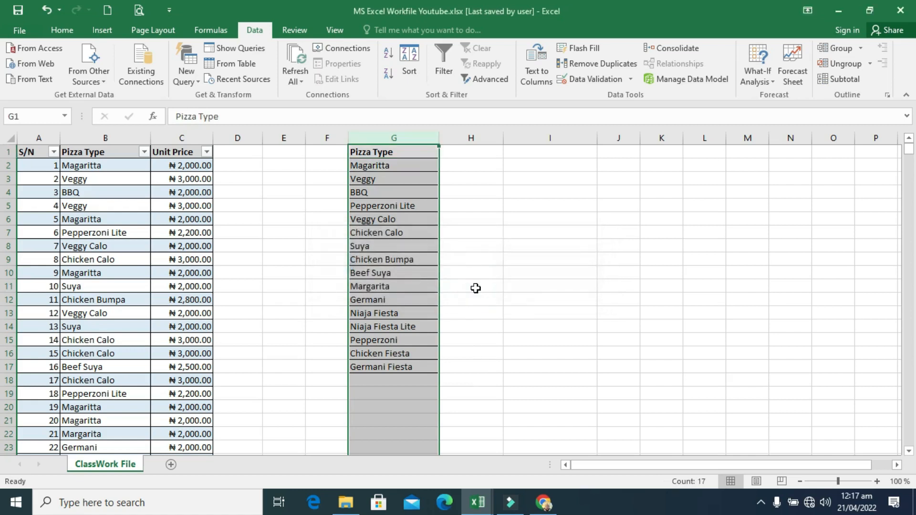
# Step: Enter the headers "Units Sold" in H1 and "Total Sales Per Pizza Type" in I1, and autofit column I
pyautogui.click(470, 154)
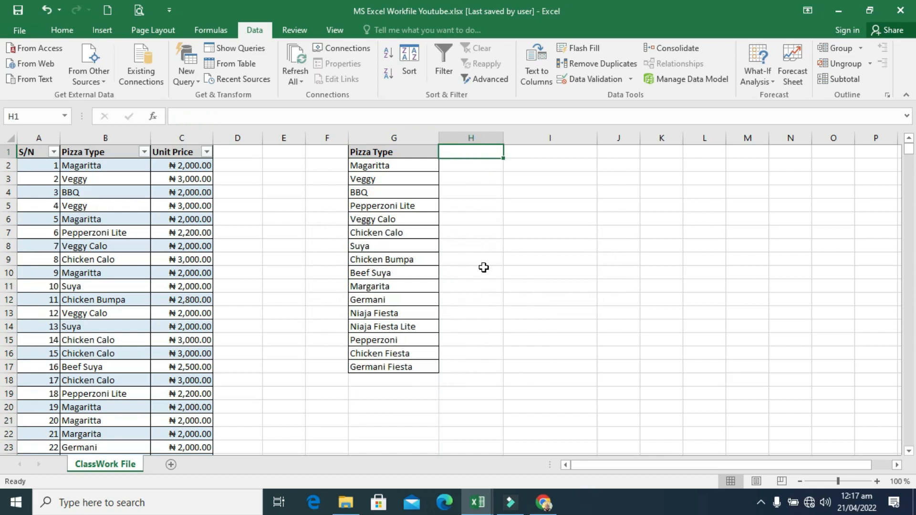
pyautogui.write('Uni')
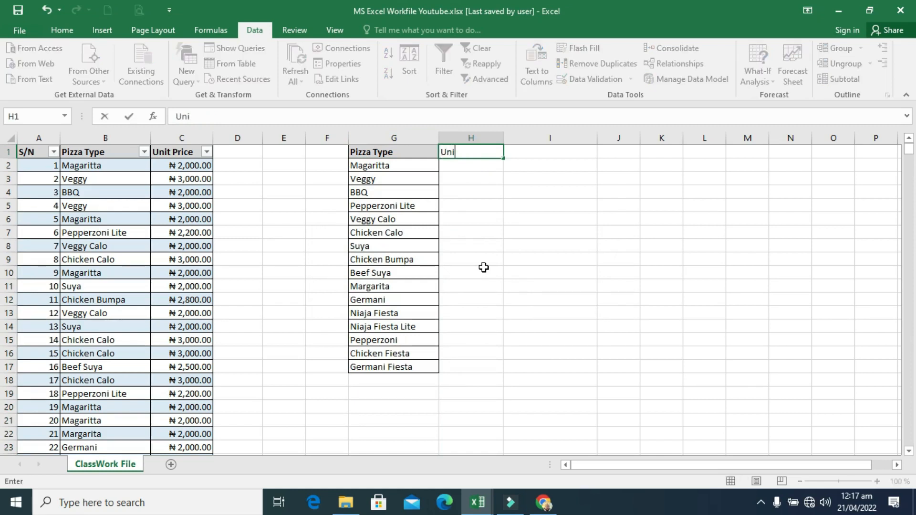
pyautogui.write('ts Sold')
pyautogui.click(530, 150)
pyautogui.write('T')
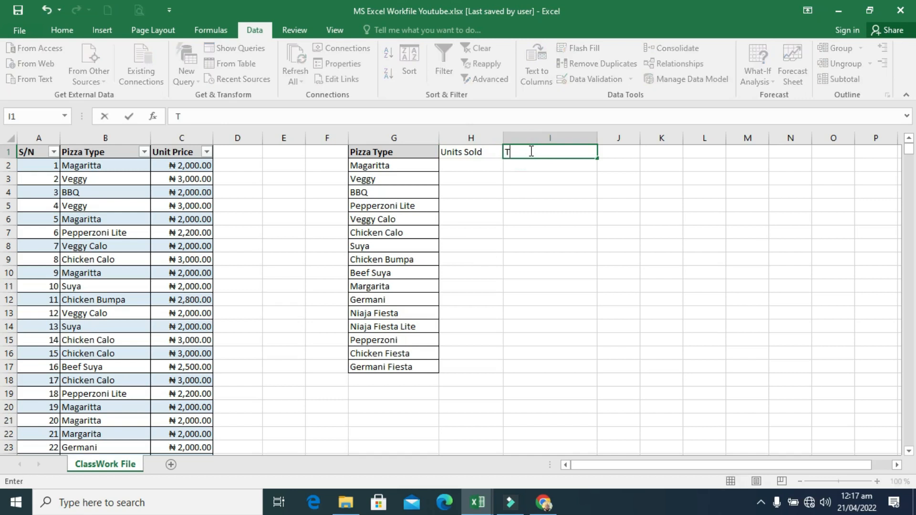
pyautogui.write('otal Sales ')
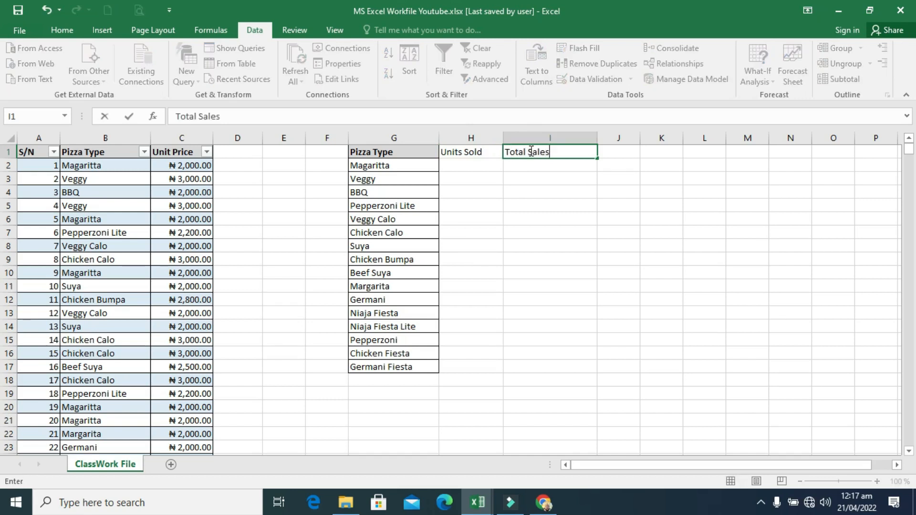
pyautogui.write('Per Pizza Type')
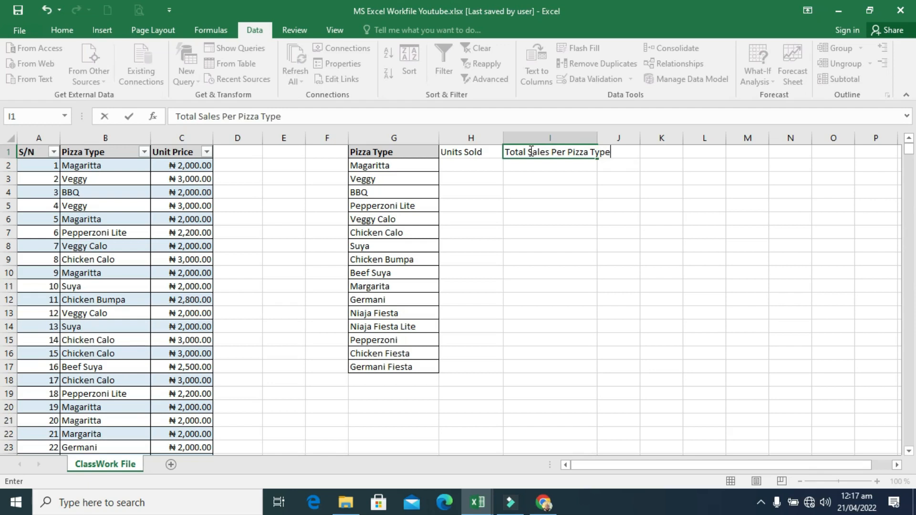
pyautogui.press('Return')
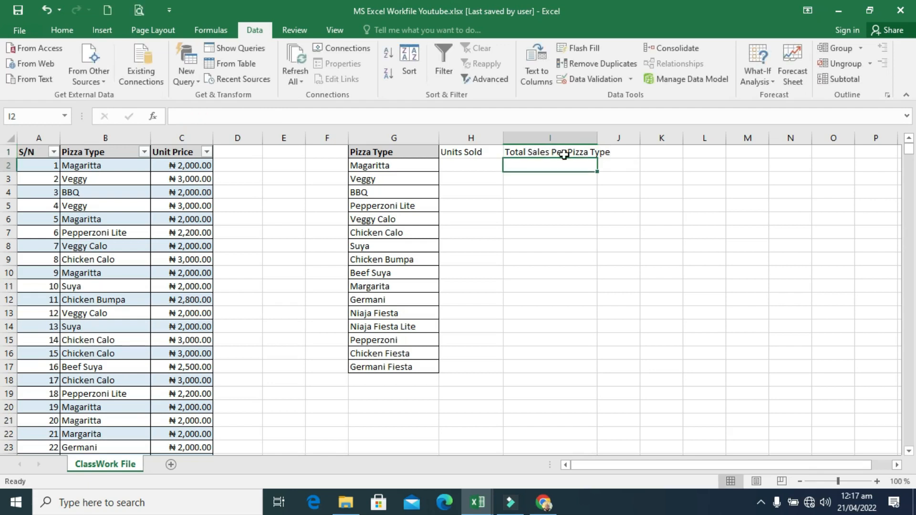
pyautogui.doubleClick(598, 136)
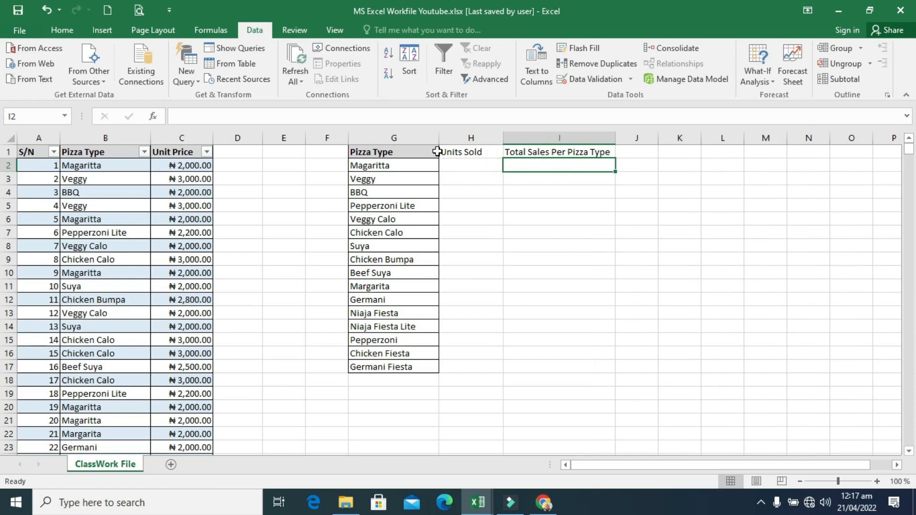
# Step: Copy the formatting of the Pizza Type header in G1 onto the headers in H1:I1 with Format Painter
pyautogui.click(408, 154)
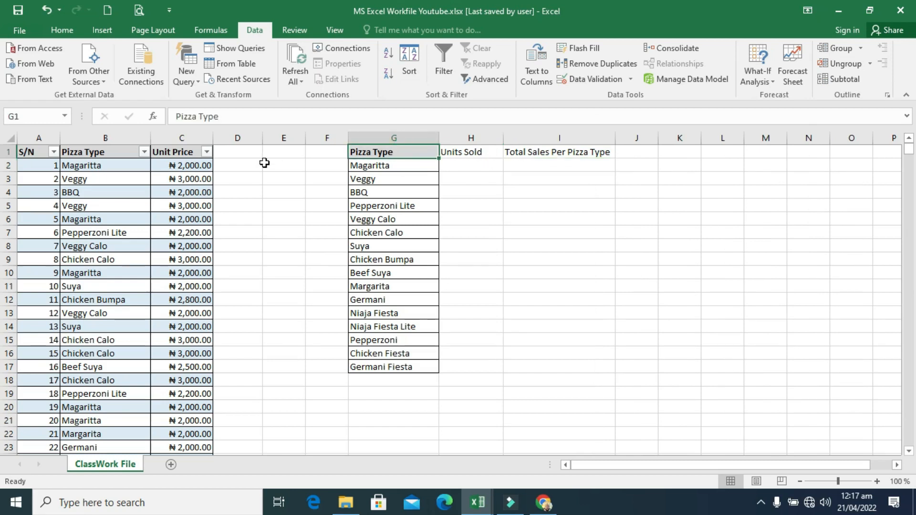
pyautogui.click(63, 30)
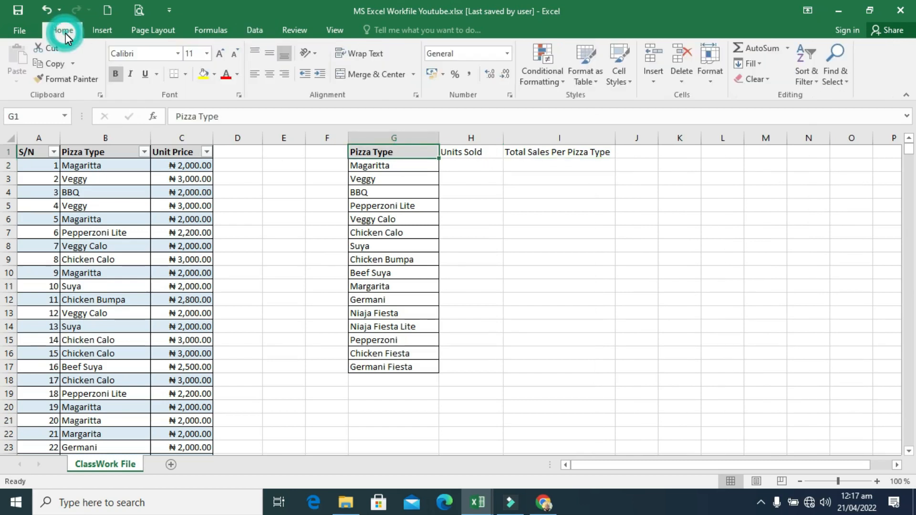
pyautogui.click(61, 78)
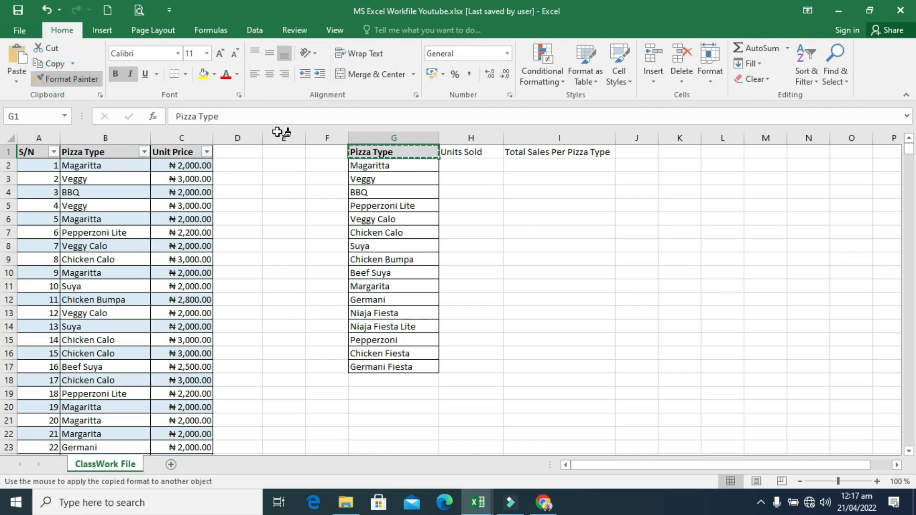
pyautogui.moveTo(453, 151); pyautogui.dragTo(554, 152)
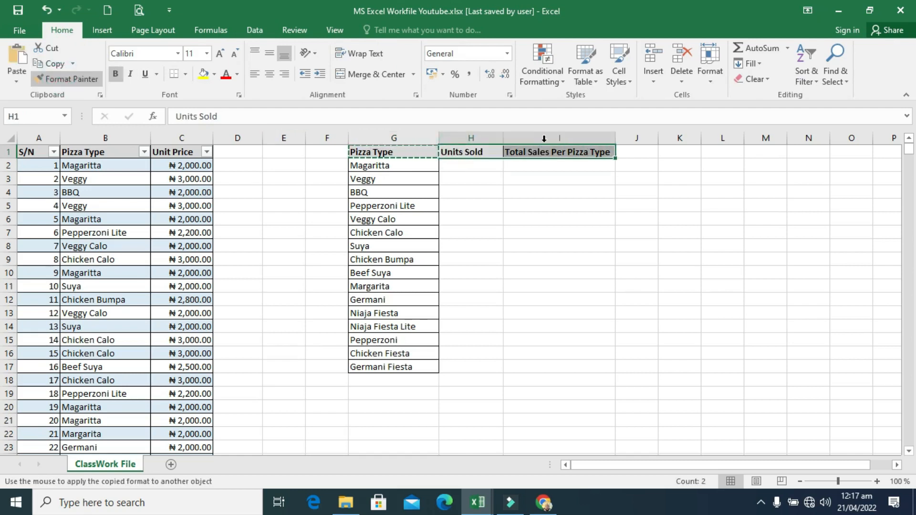
# Step: Enter =COUNTIF(B:B,G2) in H2 to count the units sold for the first pizza type
pyautogui.click(479, 164)
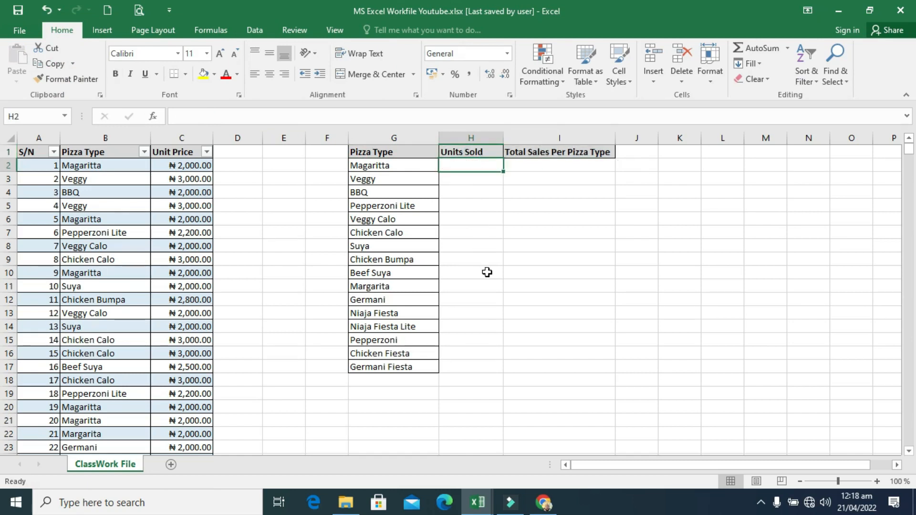
pyautogui.write('=')
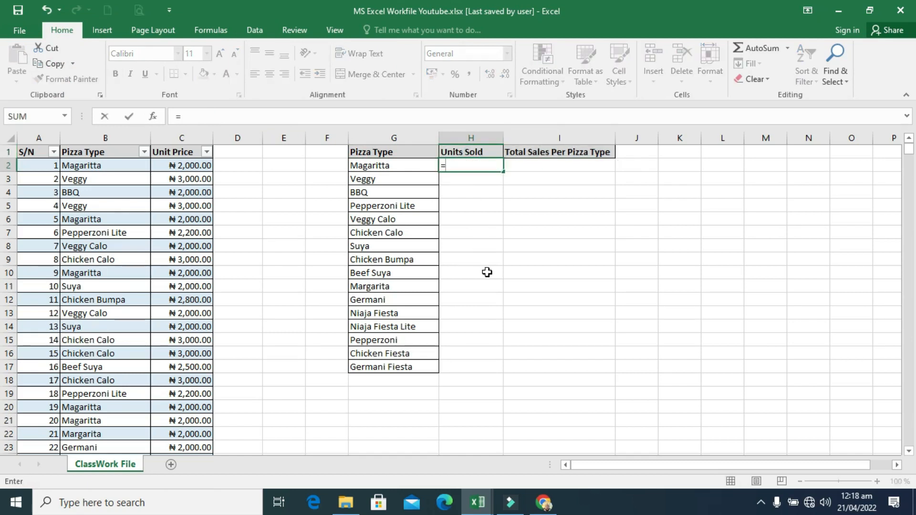
pyautogui.write('counti')
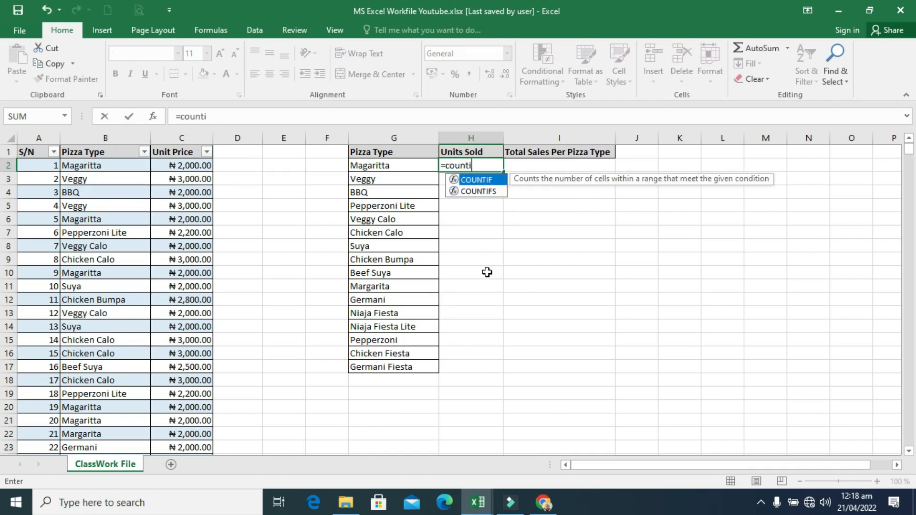
pyautogui.press('Tab')
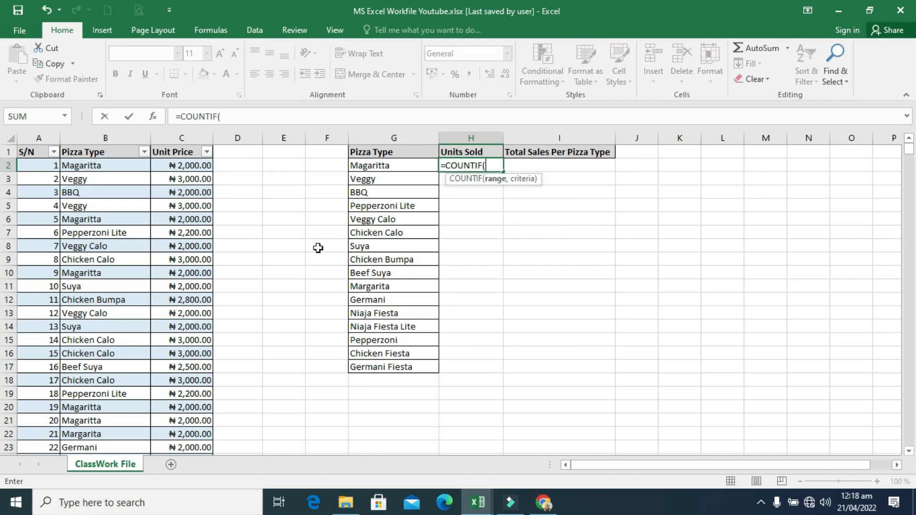
pyautogui.click(97, 138)
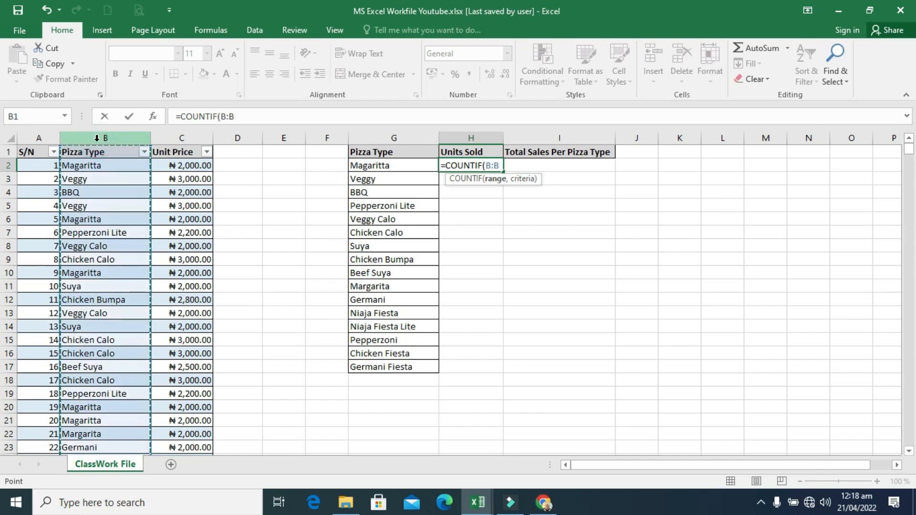
pyautogui.write(',')
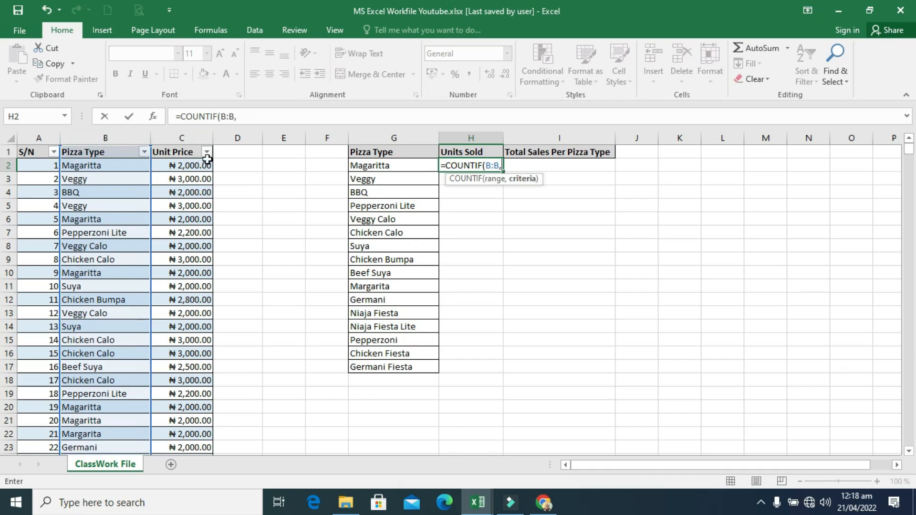
pyautogui.click(382, 165)
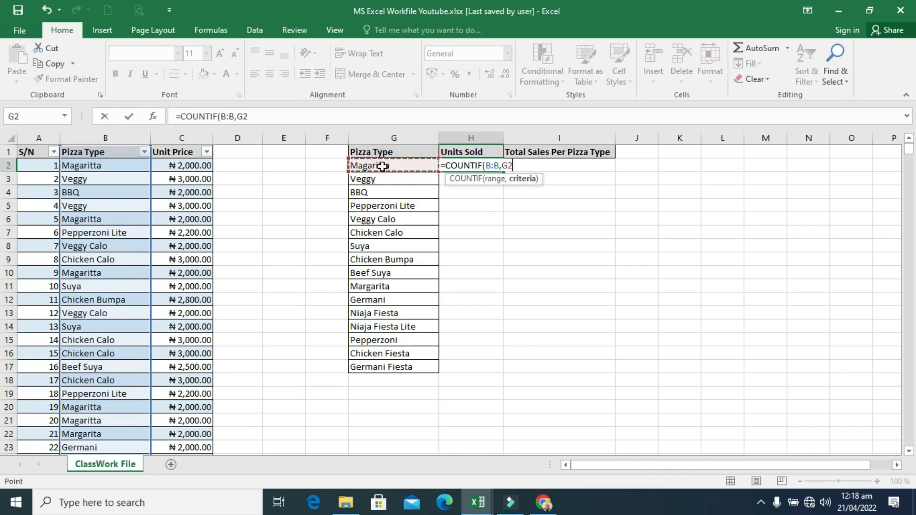
pyautogui.press('Return')
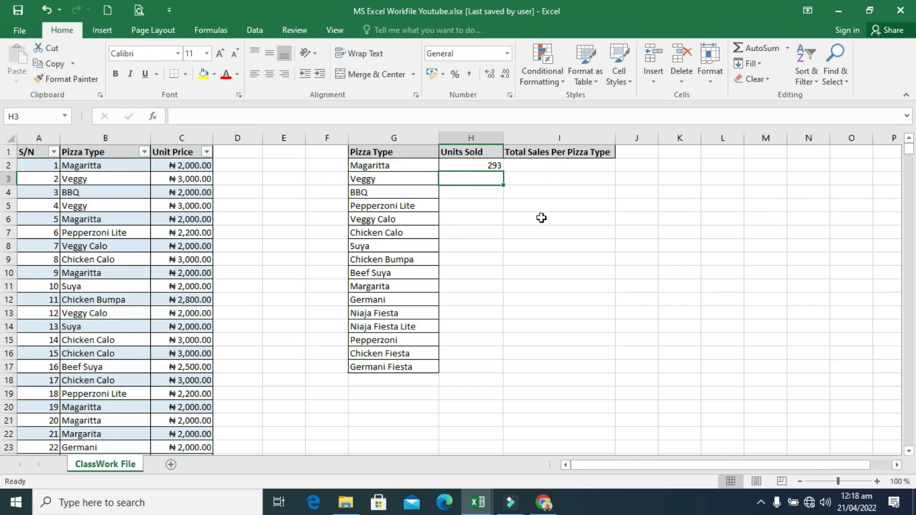
# Step: Fill the COUNTIF formula from H2 down through H17, and undo the fill
pyautogui.click(481, 167)
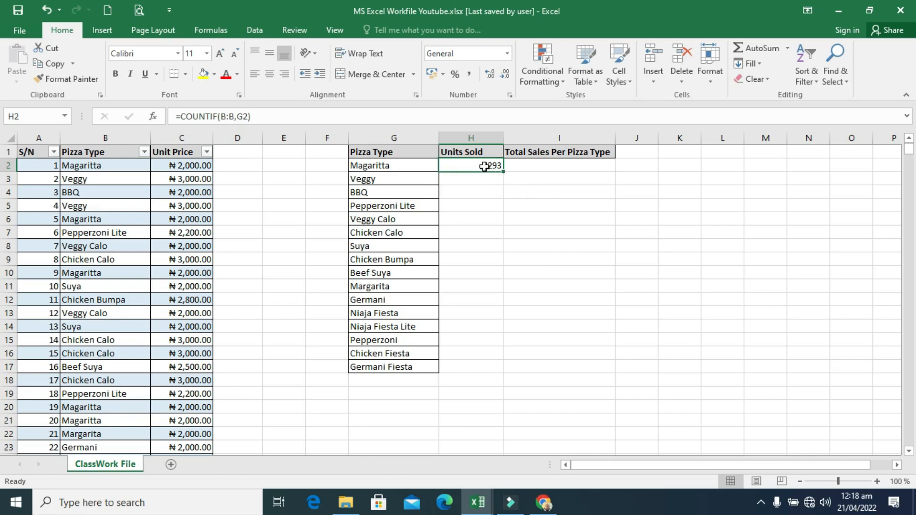
pyautogui.moveTo(483, 165); pyautogui.dragTo(484, 364)
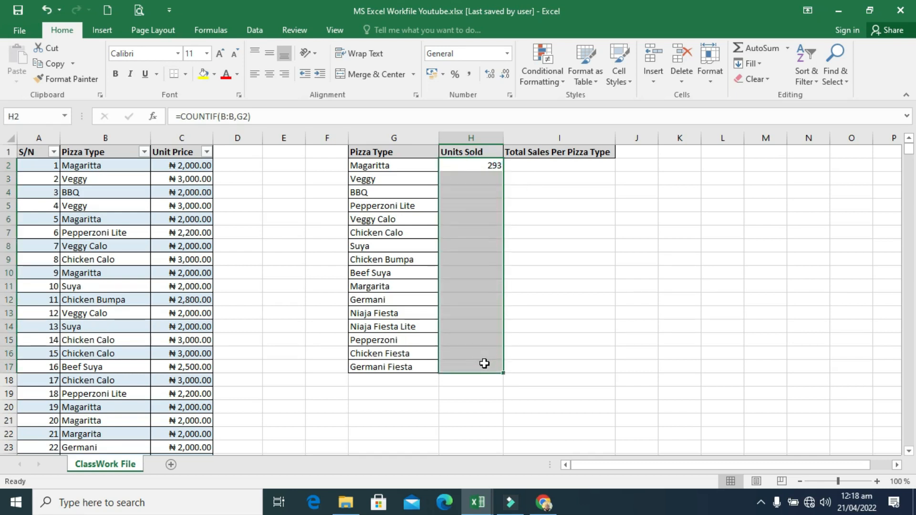
pyautogui.hotkey('ctrl', 'd')
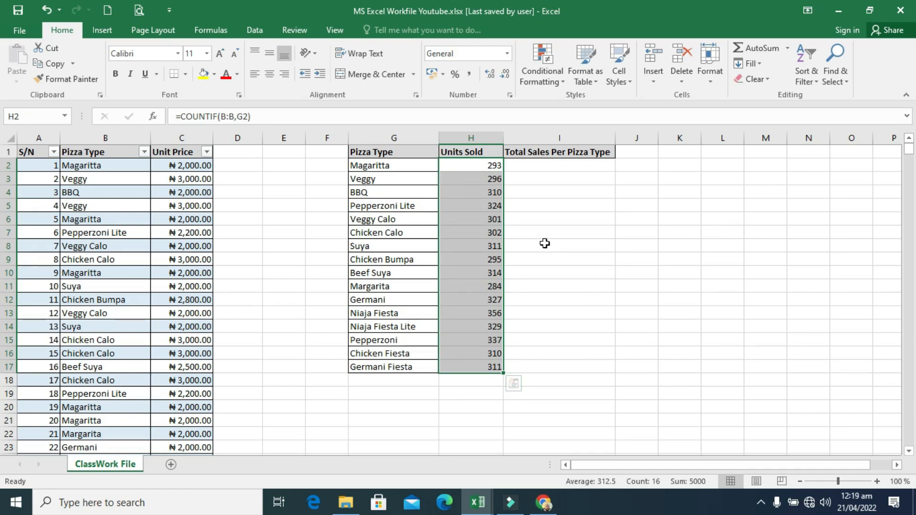
pyautogui.hotkey('ctrl', 'z')
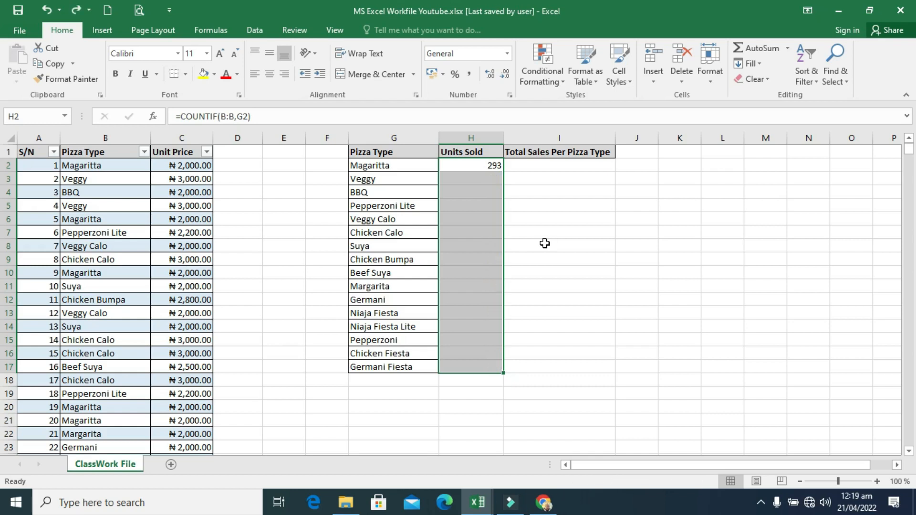
pyautogui.click(535, 206)
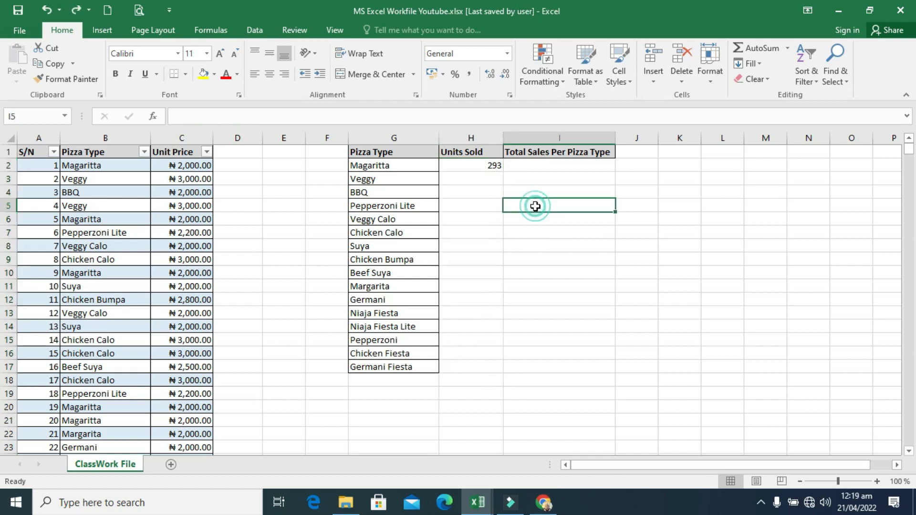
# Step: Autofill the COUNTIF formula in H2 down the Units Sold column to H17
pyautogui.click(476, 167)
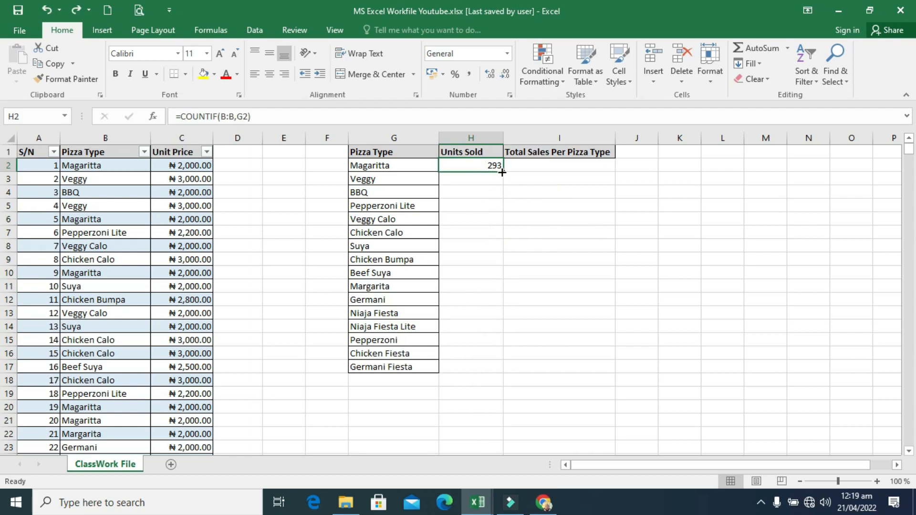
pyautogui.doubleClick(503, 172)
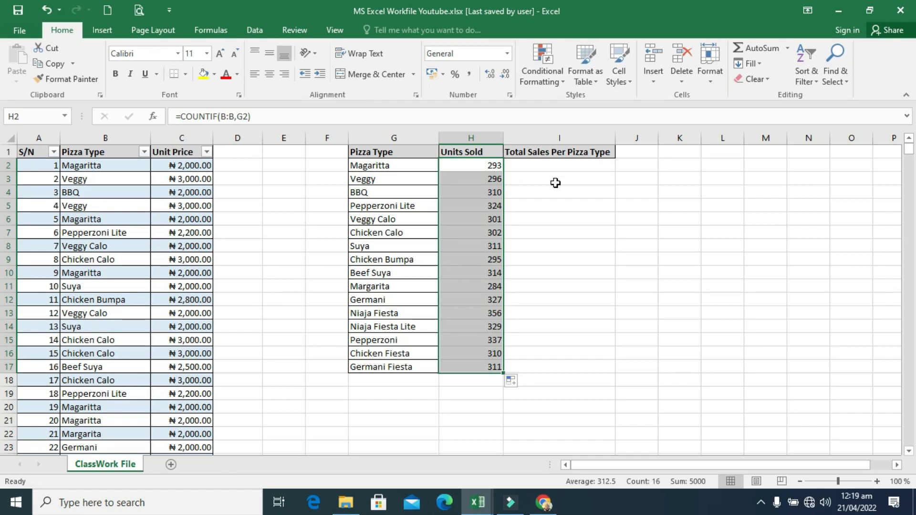
# Step: Enter =SUMIF(B:B,G2,C:C) in I2 and autofill it down the Total Sales Per Pizza Type column to I17
pyautogui.click(536, 167)
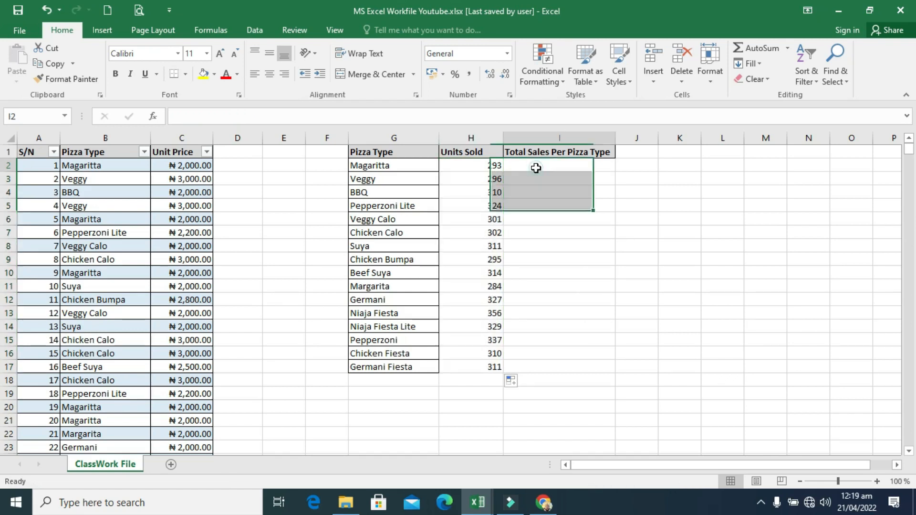
pyautogui.write('=')
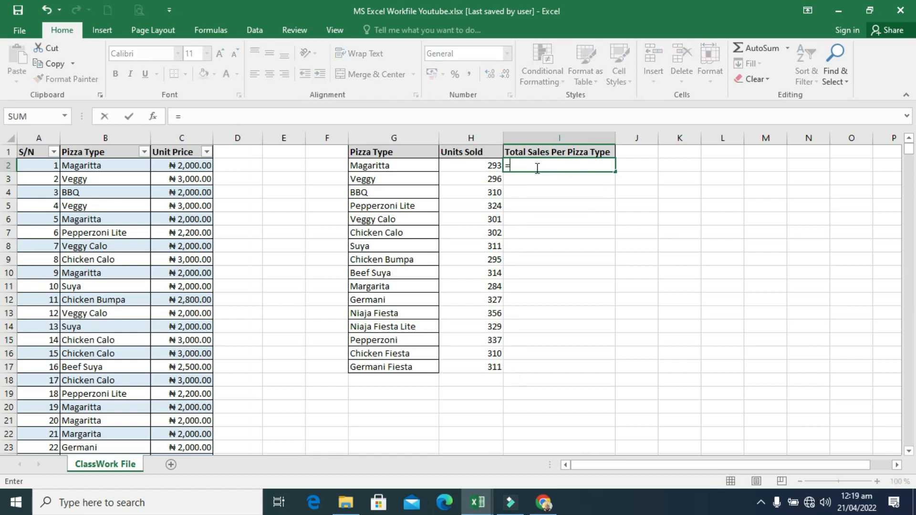
pyautogui.write('sumif')
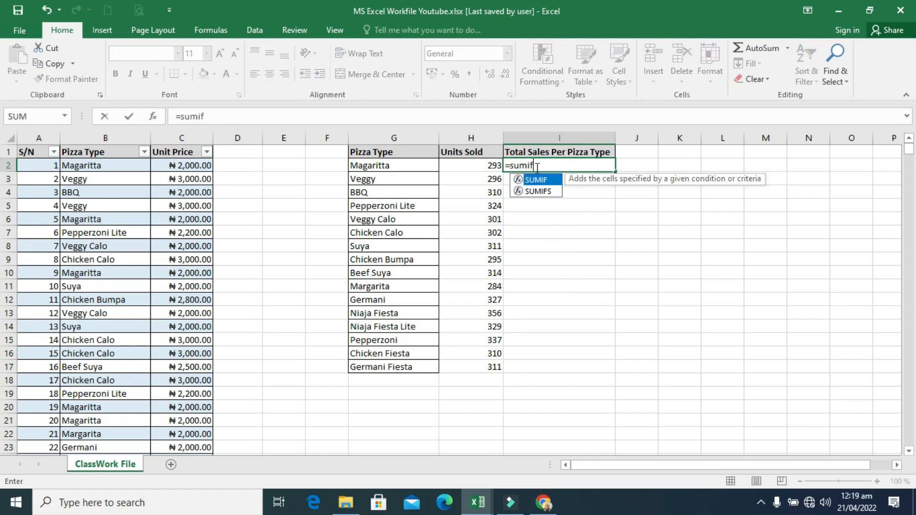
pyautogui.press('Tab')
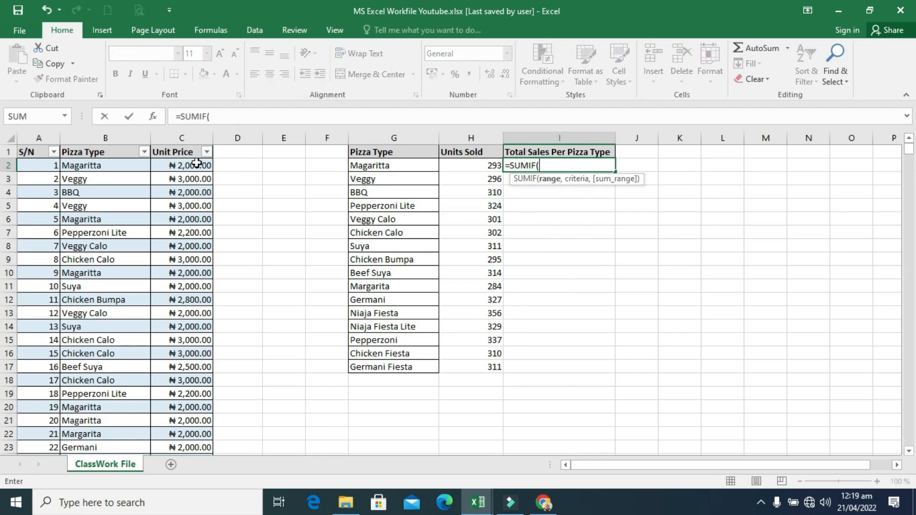
pyautogui.click(113, 137)
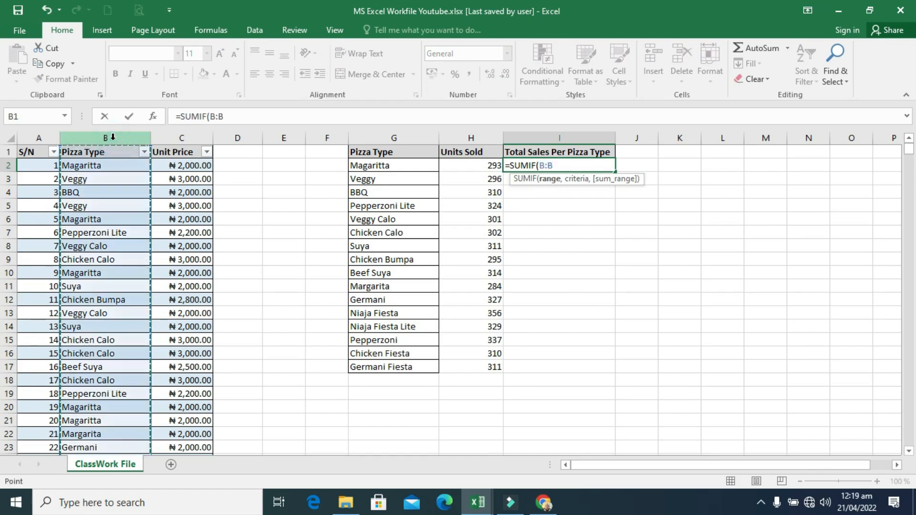
pyautogui.write(',')
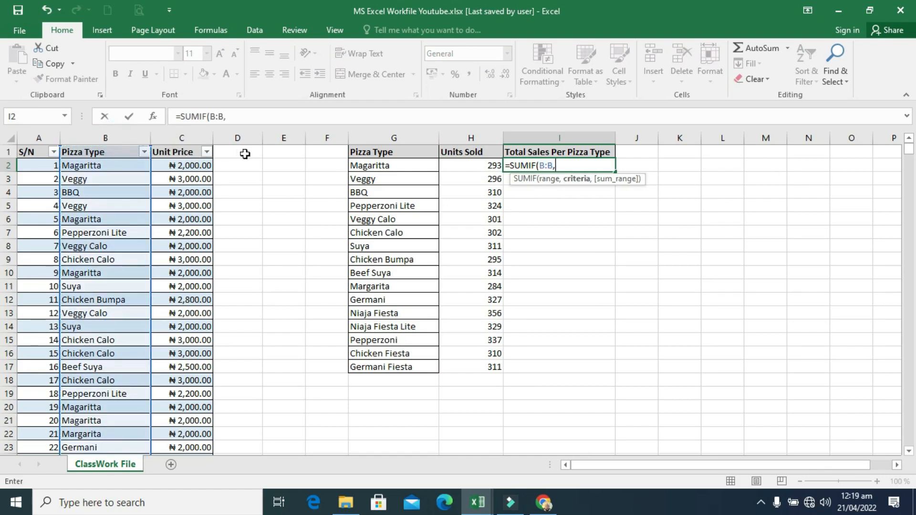
pyautogui.click(366, 167)
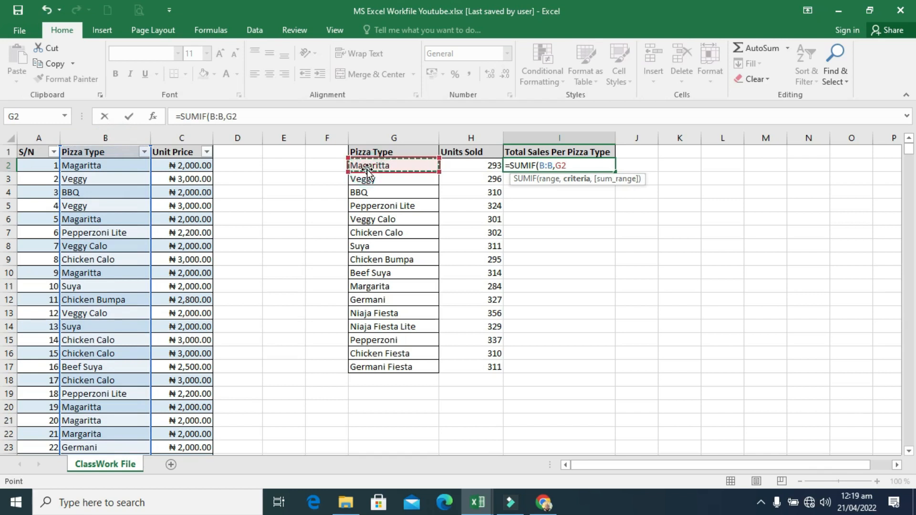
pyautogui.write(',')
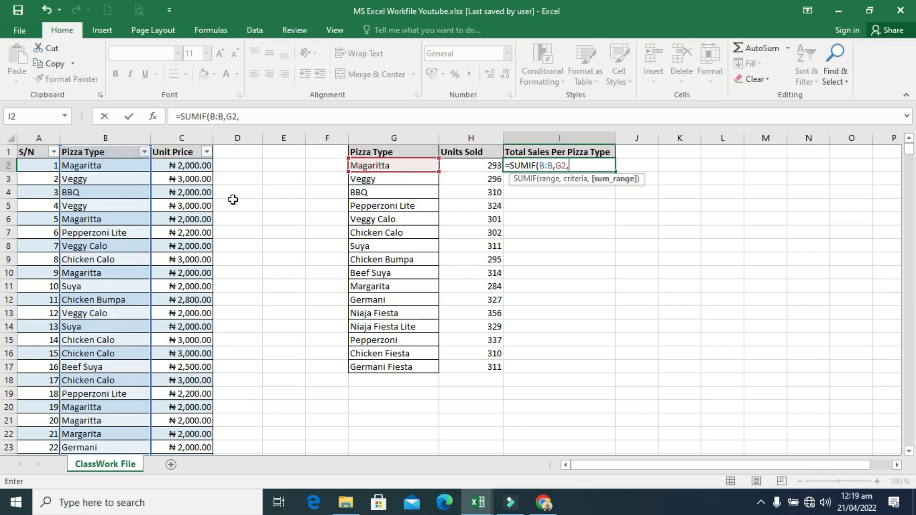
pyautogui.click(185, 138)
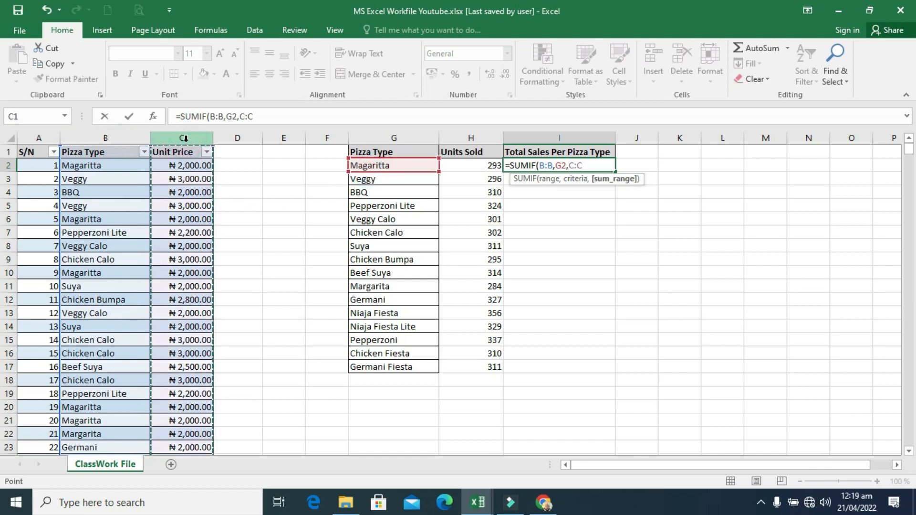
pyautogui.press('Return')
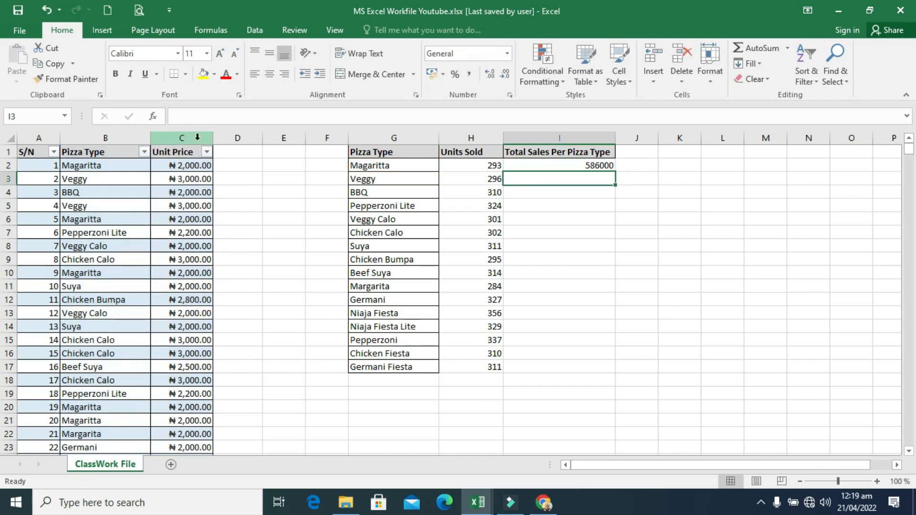
pyautogui.click(587, 167)
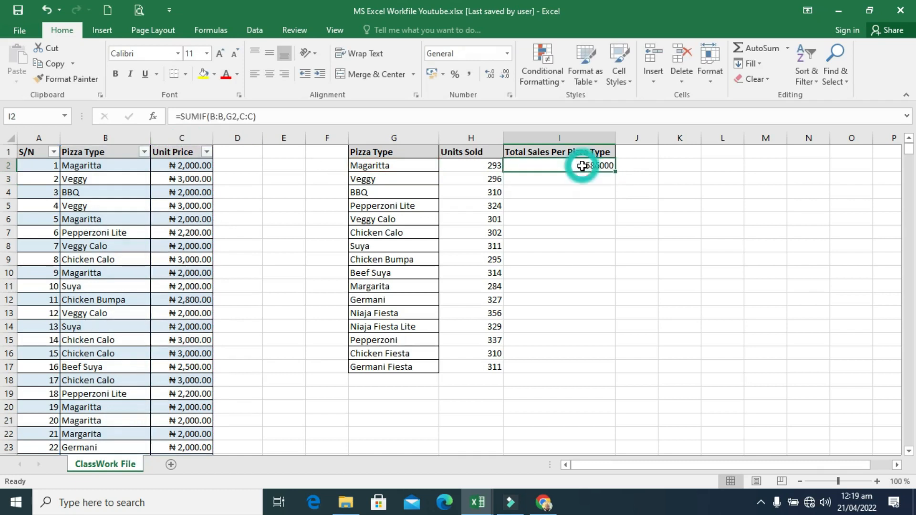
pyautogui.doubleClick(616, 172)
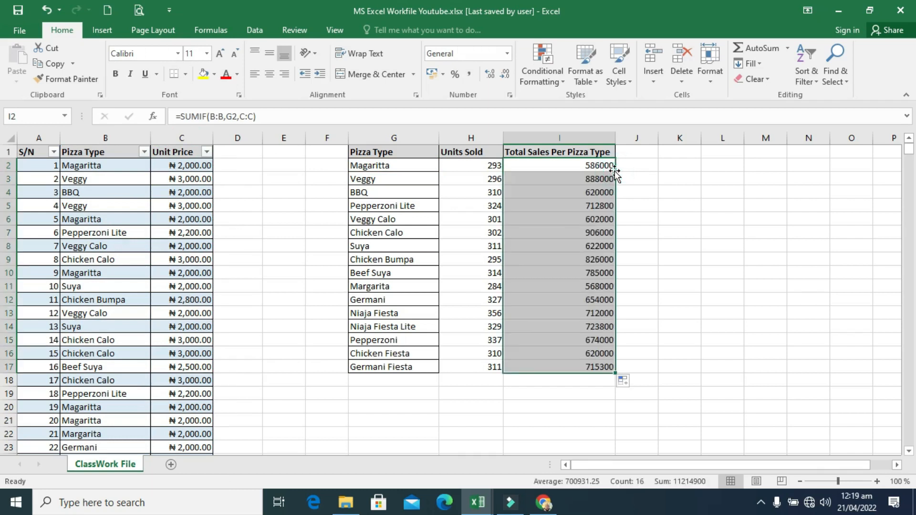
# Step: Format the total sales in I2:I17 with Comma Style and no decimal places
pyautogui.click(468, 74)
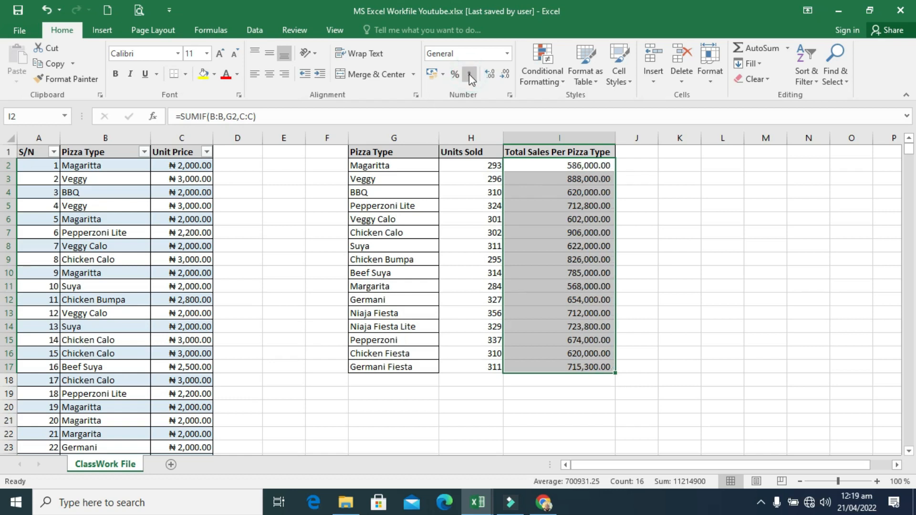
pyautogui.click(505, 75)
pyautogui.click(506, 75)
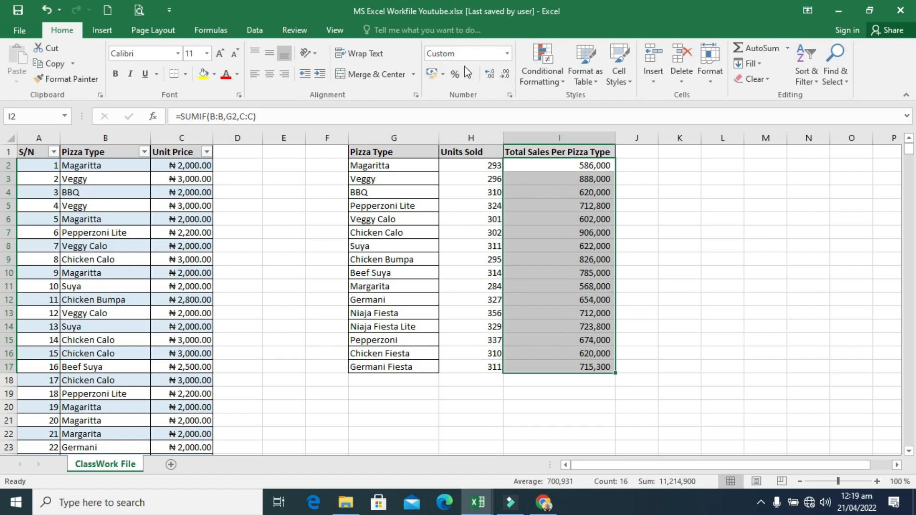
pyautogui.click(508, 55)
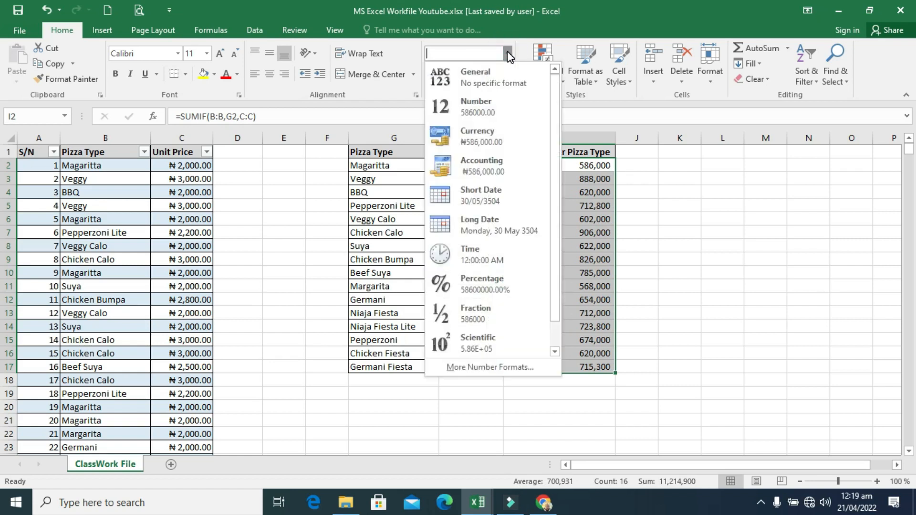
pyautogui.click(509, 55)
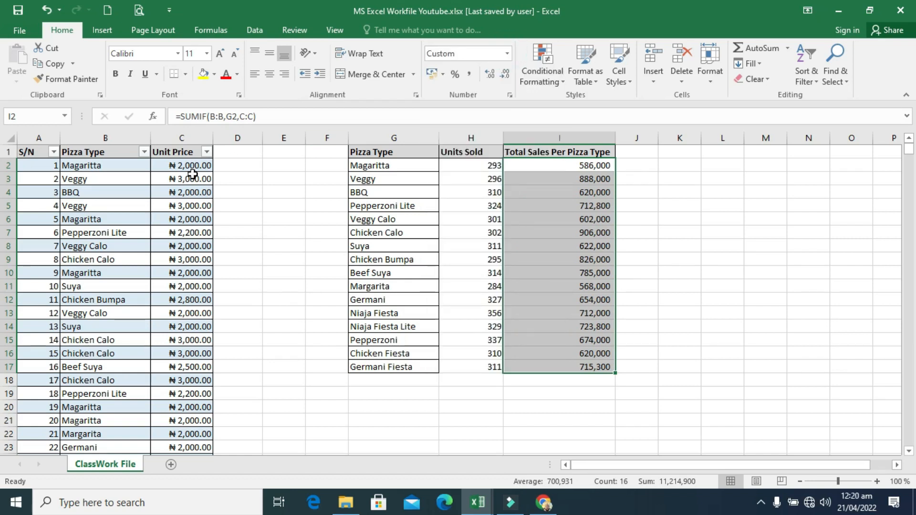
# Step: Copy the formatting of the first unit price in C2 onto the total sales in I2:I17 with Format Painter
pyautogui.click(173, 168)
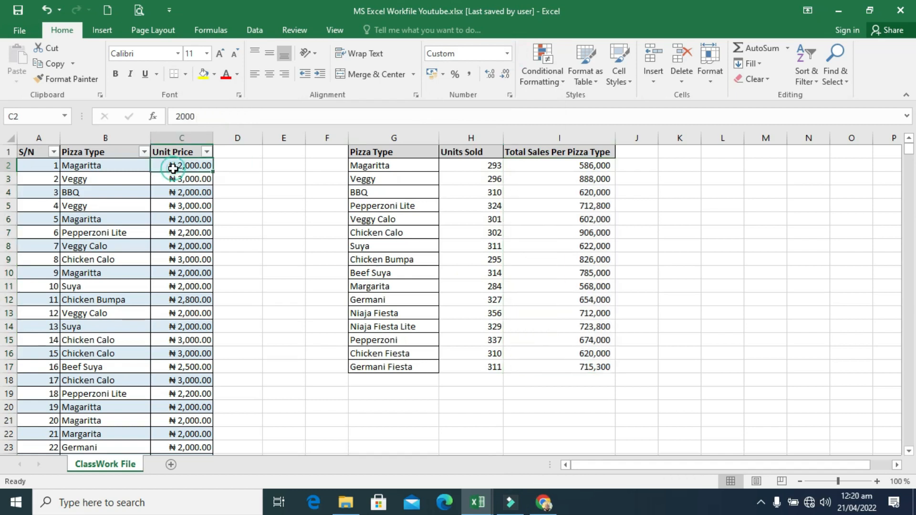
pyautogui.click(68, 83)
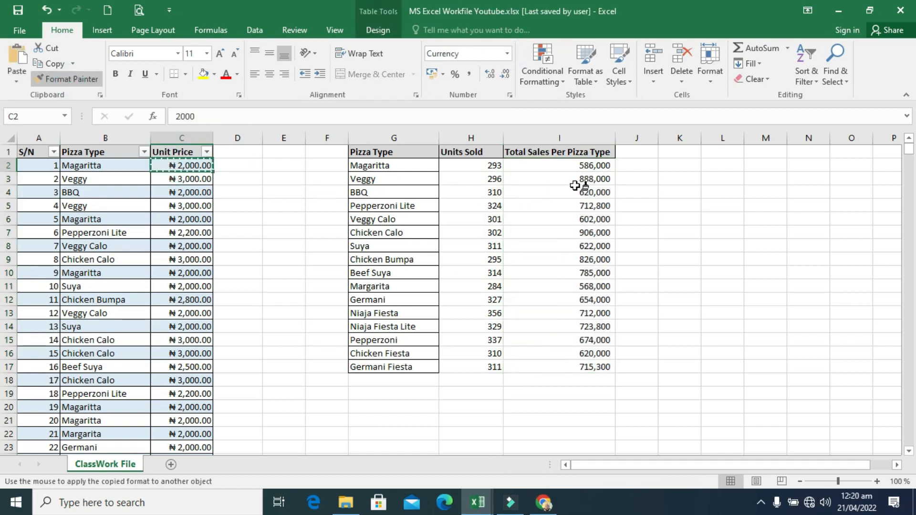
pyautogui.moveTo(575, 162); pyautogui.dragTo(584, 365)
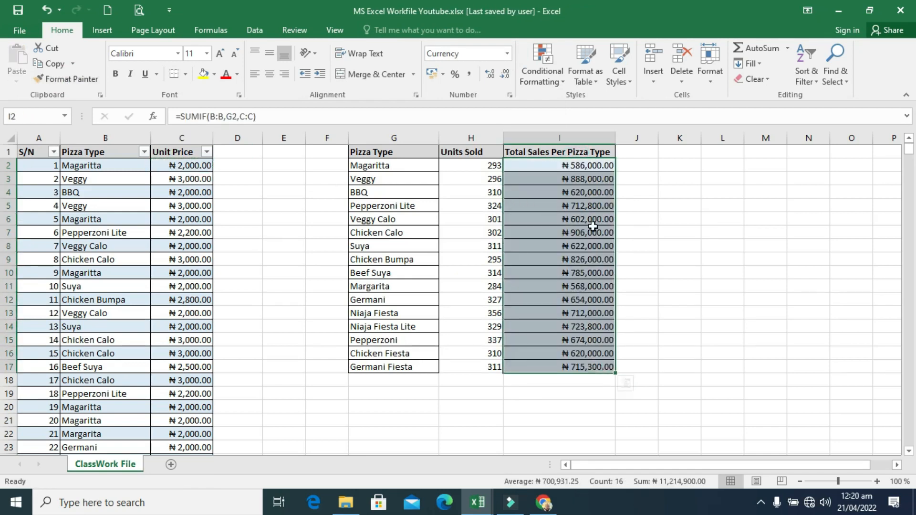
# Step: Apply All Borders to the Units Sold values in H2:H17
pyautogui.click(471, 164)
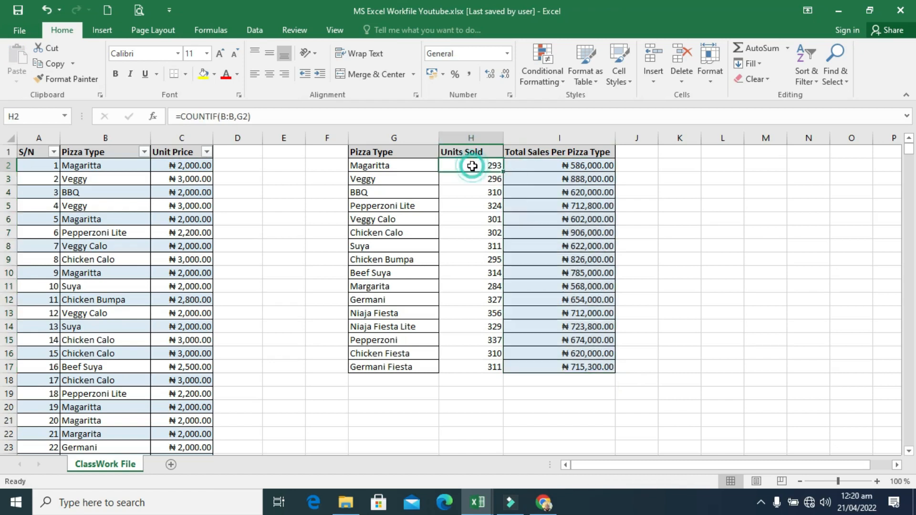
pyautogui.click(190, 168)
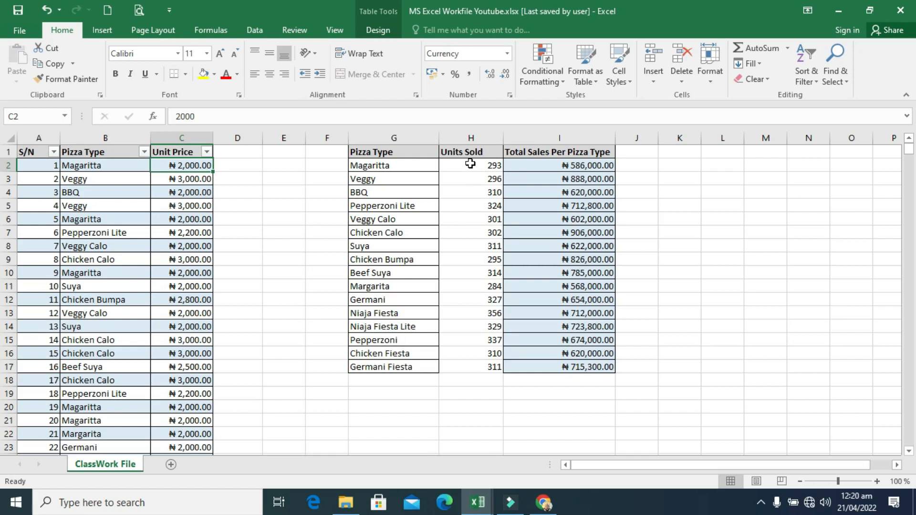
pyautogui.moveTo(471, 164); pyautogui.dragTo(464, 366)
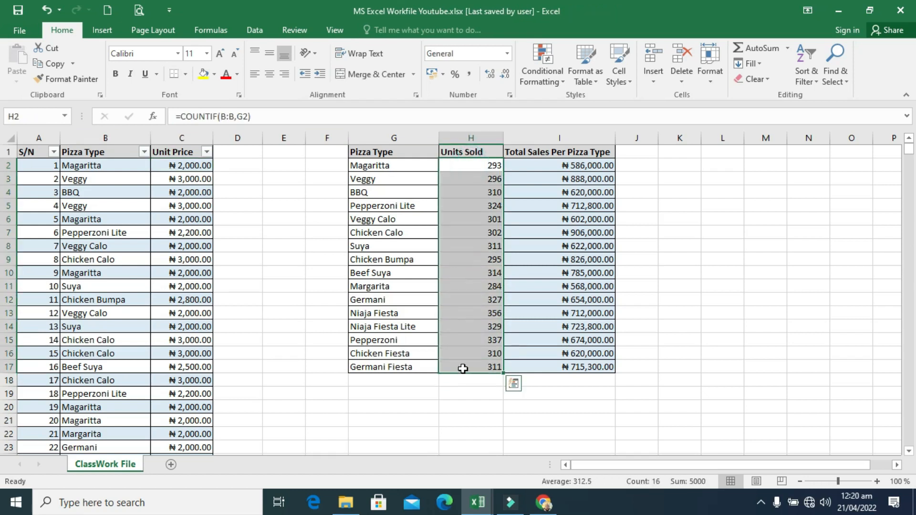
pyautogui.click(185, 74)
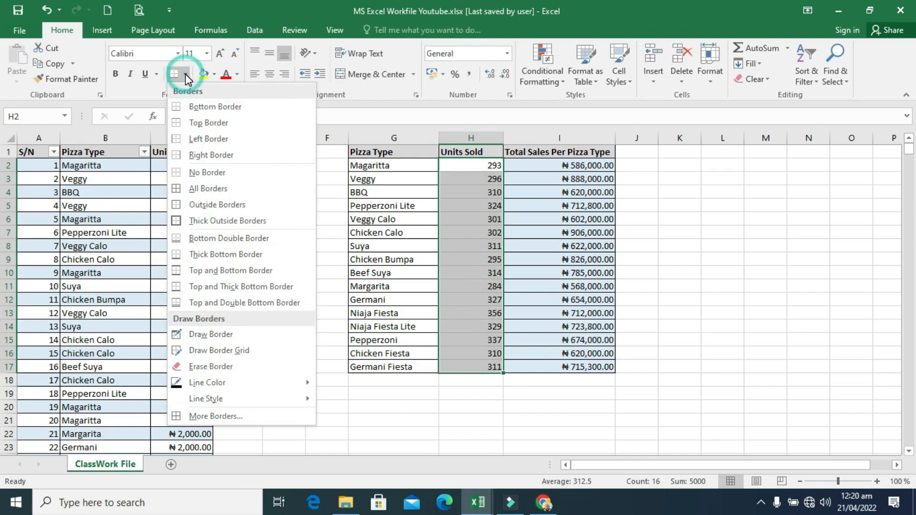
pyautogui.click(205, 188)
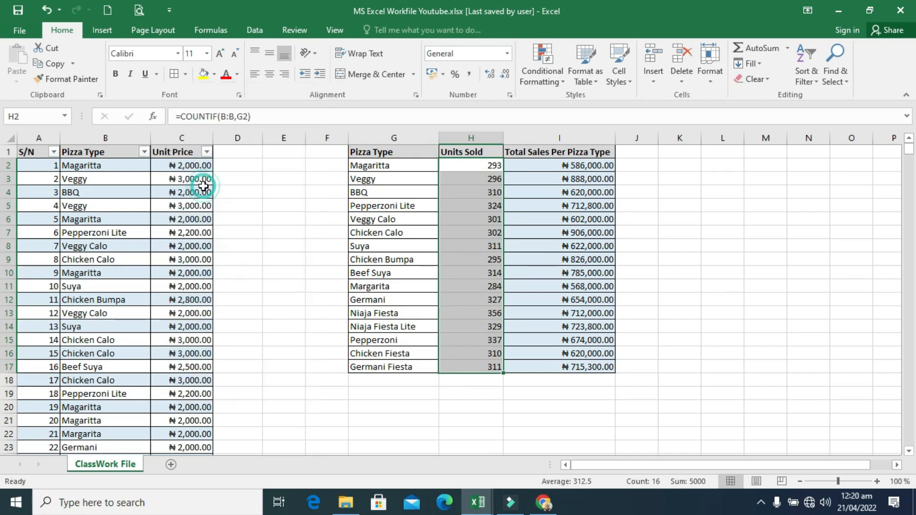
pyautogui.click(633, 256)
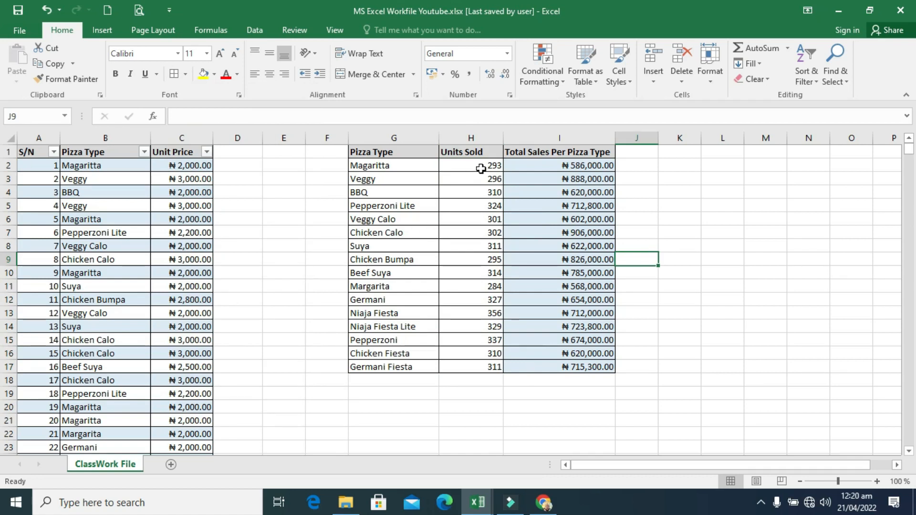
# Step: Total the Units Sold column in H18 with =SUM(H2:H17) and the total sales column in I18 with =SUM(I2:I17)
pyautogui.click(474, 381)
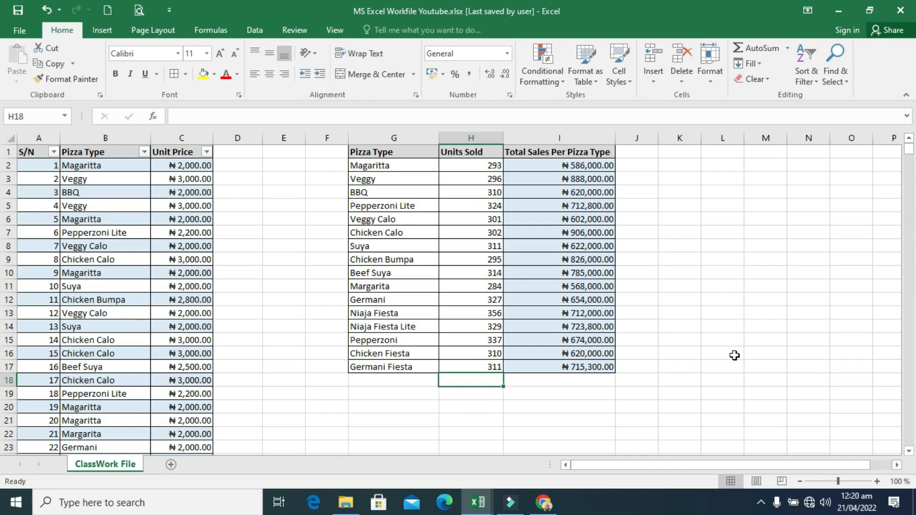
pyautogui.hotkey('alt', '=')
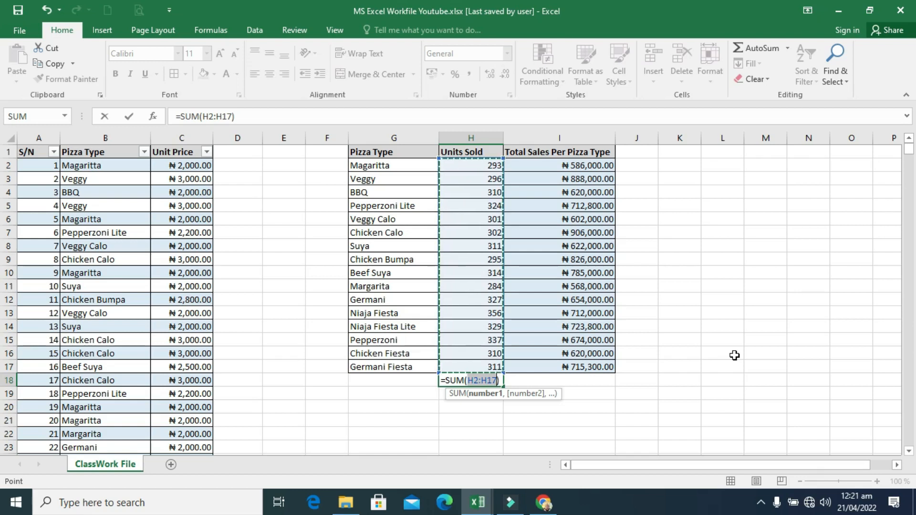
pyautogui.press('Return')
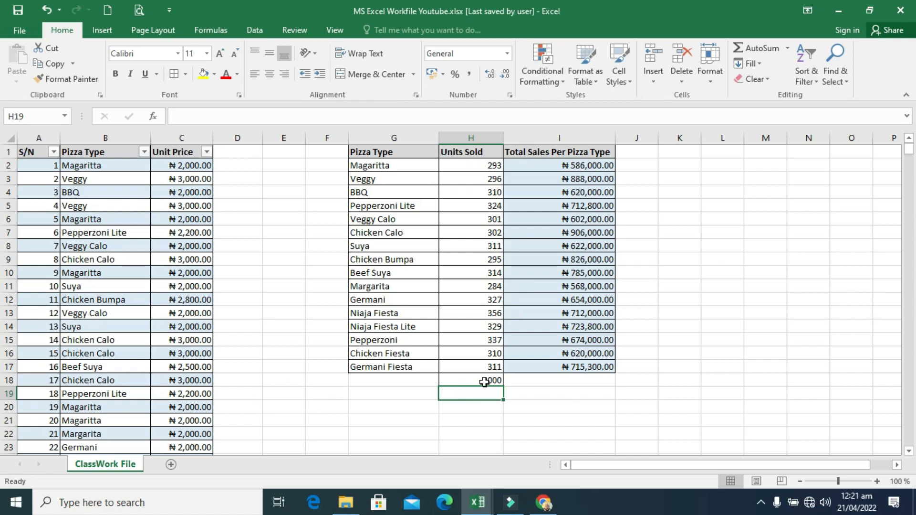
pyautogui.click(591, 382)
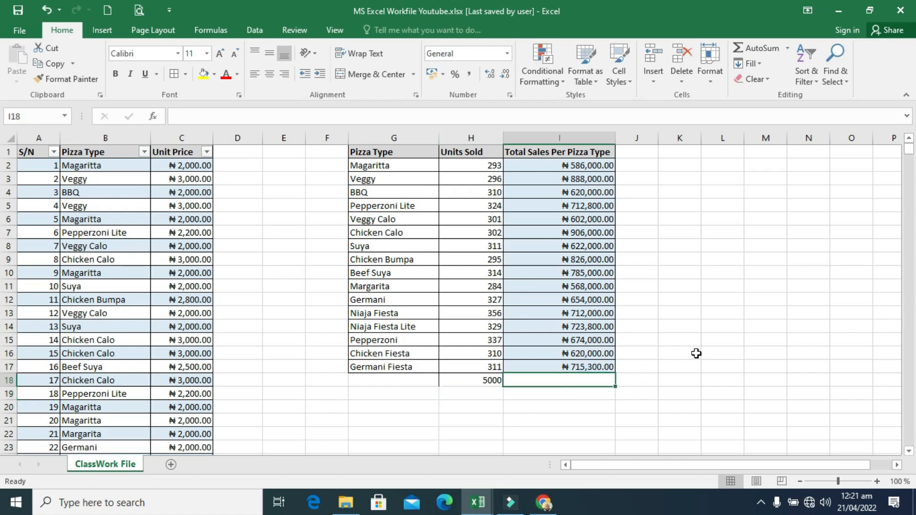
pyautogui.hotkey('alt', '=')
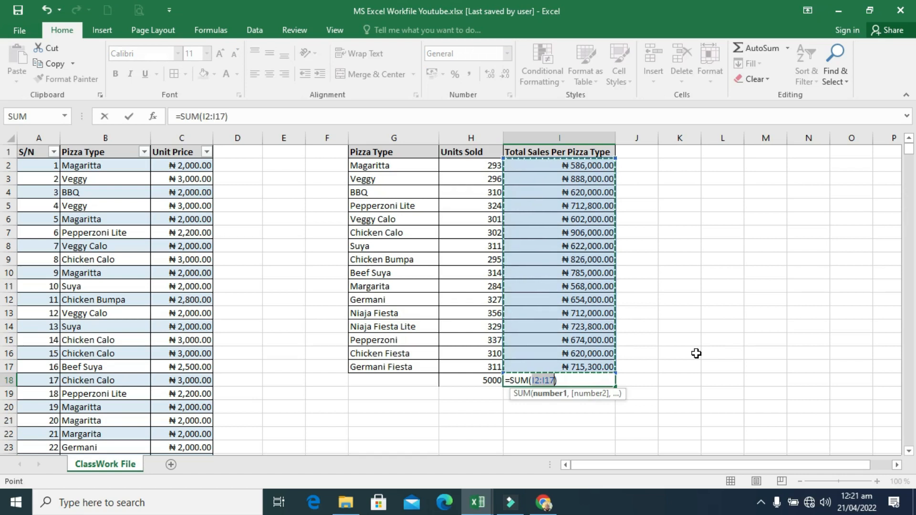
pyautogui.press('Return')
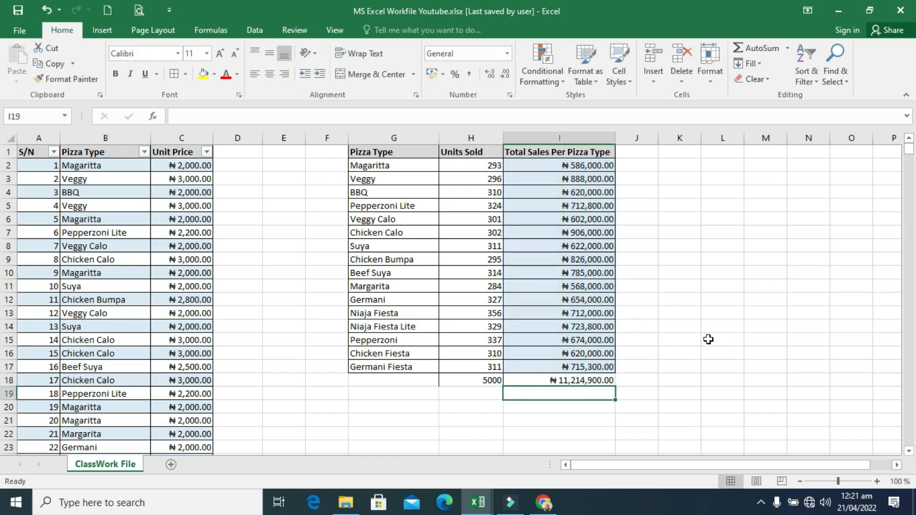
pyautogui.click(707, 339)
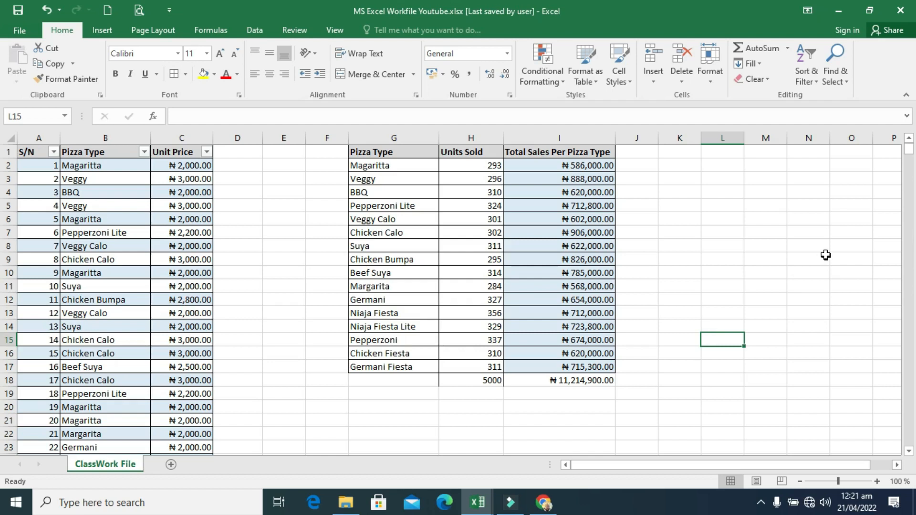
# Step: Rename the source table holding S/N, Pizza Type and Unit Price as PizzaSales
pyautogui.click(909, 139)
pyautogui.click(105, 179)
pyautogui.click(378, 31)
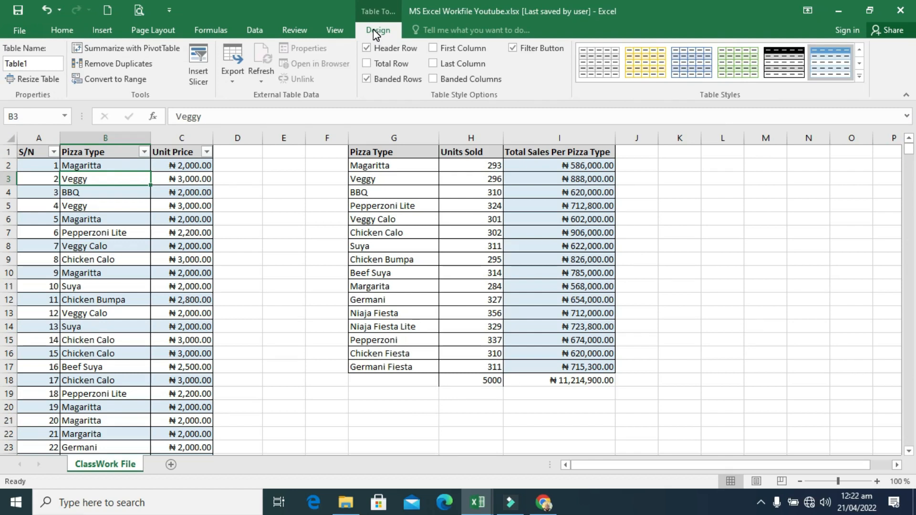
pyautogui.click(39, 65)
pyautogui.write('PizzaS')
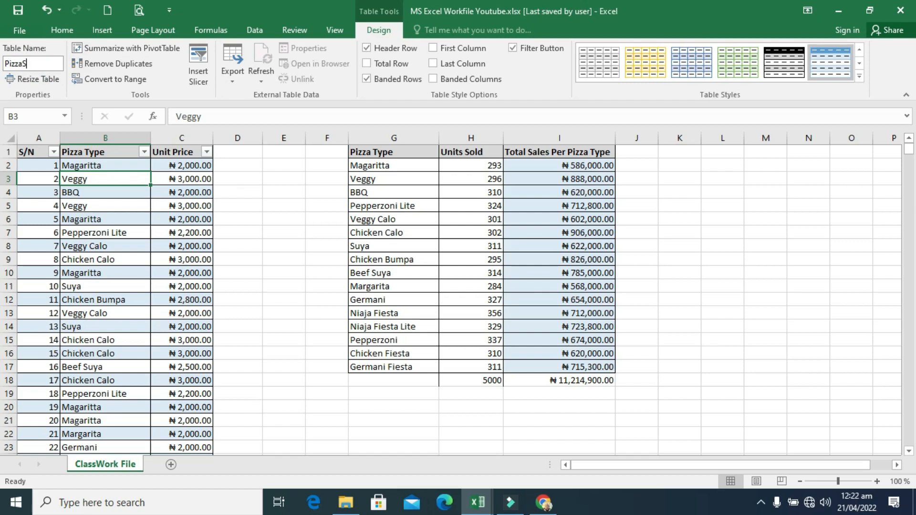
pyautogui.write('ales')
pyautogui.press('Return')
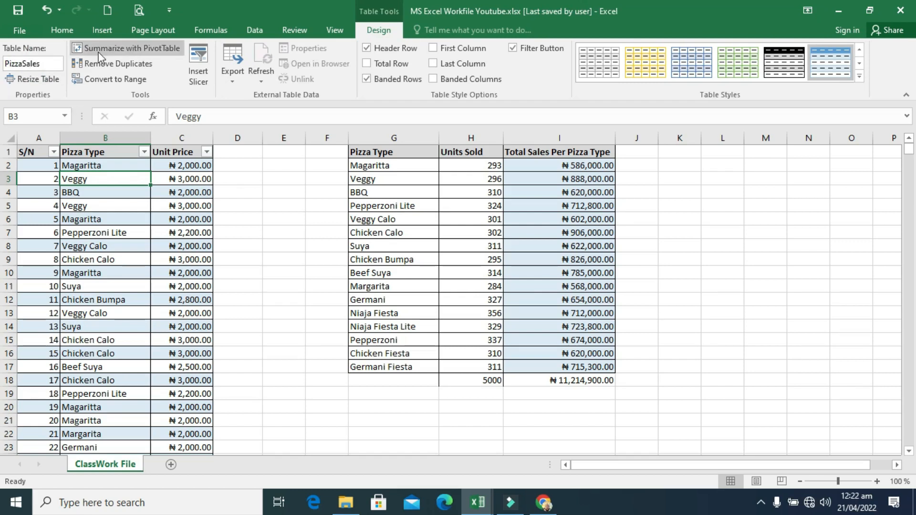
# Step: Create a PivotTable from the PizzaSales table on the existing worksheet at cell K2
pyautogui.click(142, 50)
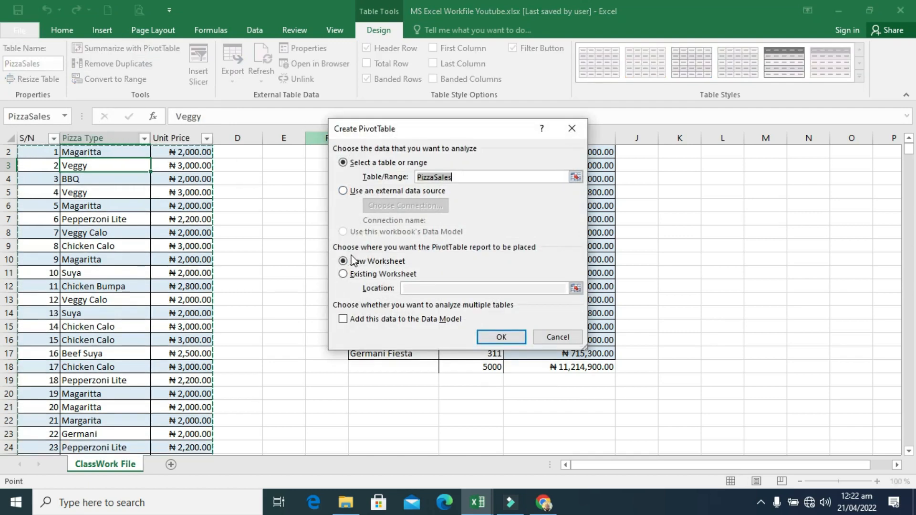
pyautogui.click(343, 275)
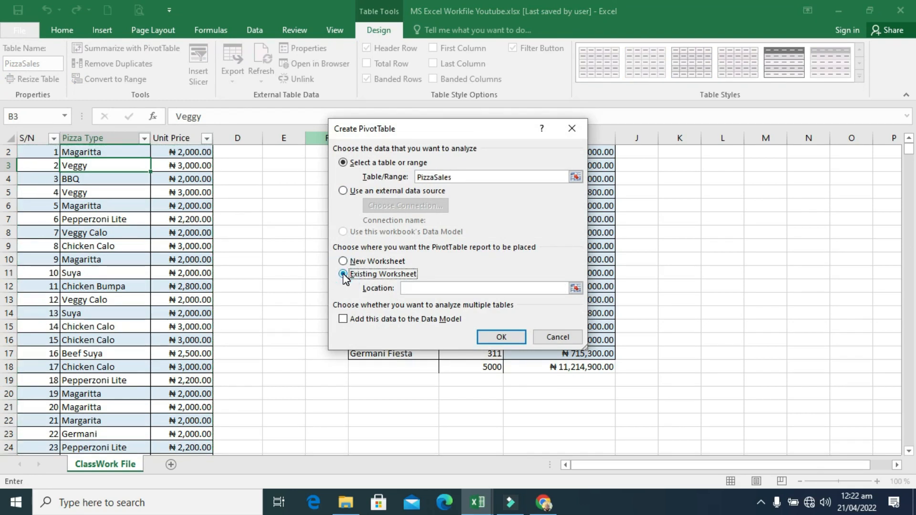
pyautogui.click(576, 288)
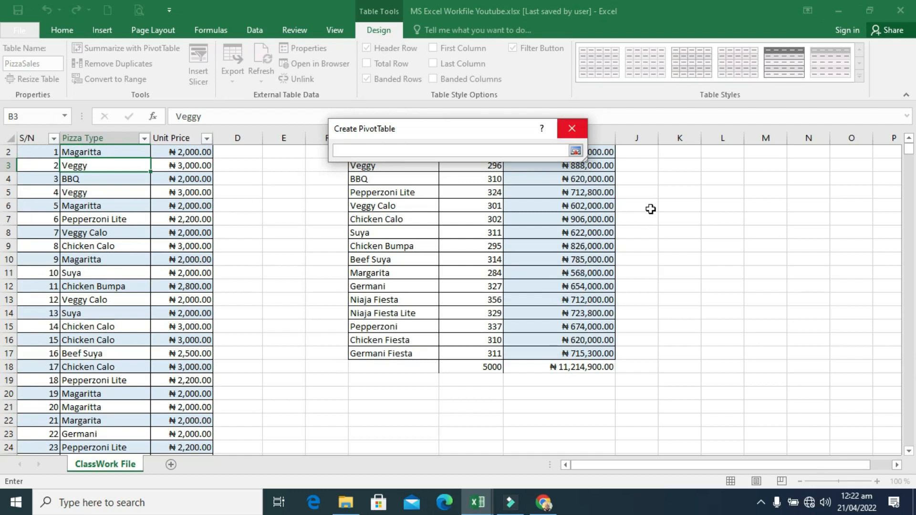
pyautogui.click(668, 152)
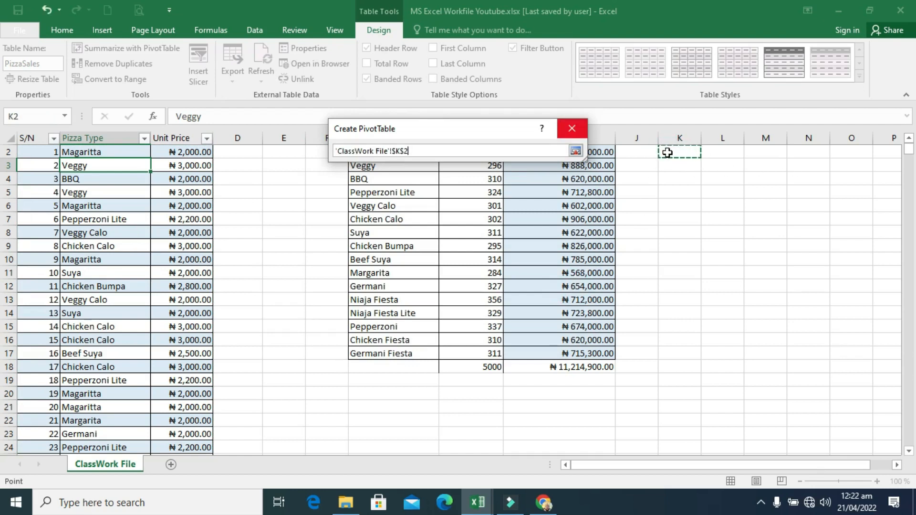
pyautogui.click(576, 152)
pyautogui.click(511, 335)
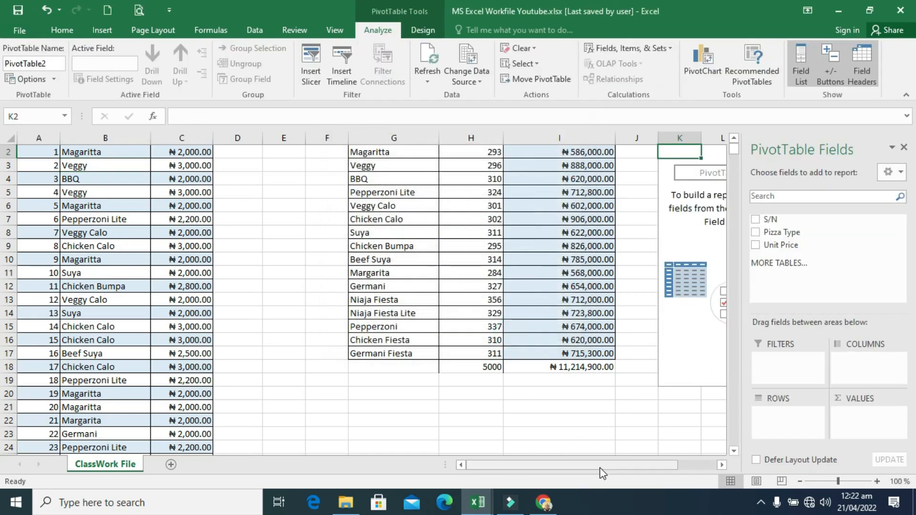
# Step: Add Pizza Type to the PivotTable rows and Unit Price twice to its values
pyautogui.moveTo(610, 469); pyautogui.dragTo(664, 470)
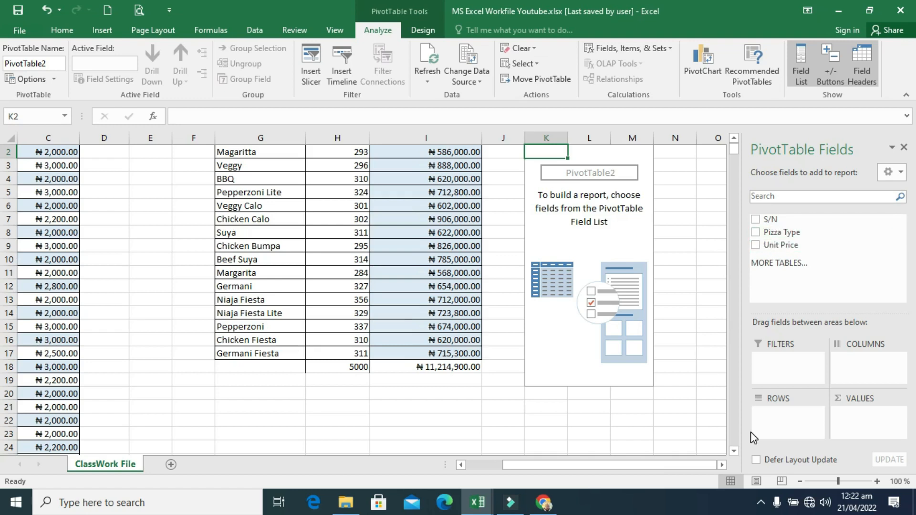
pyautogui.click(756, 233)
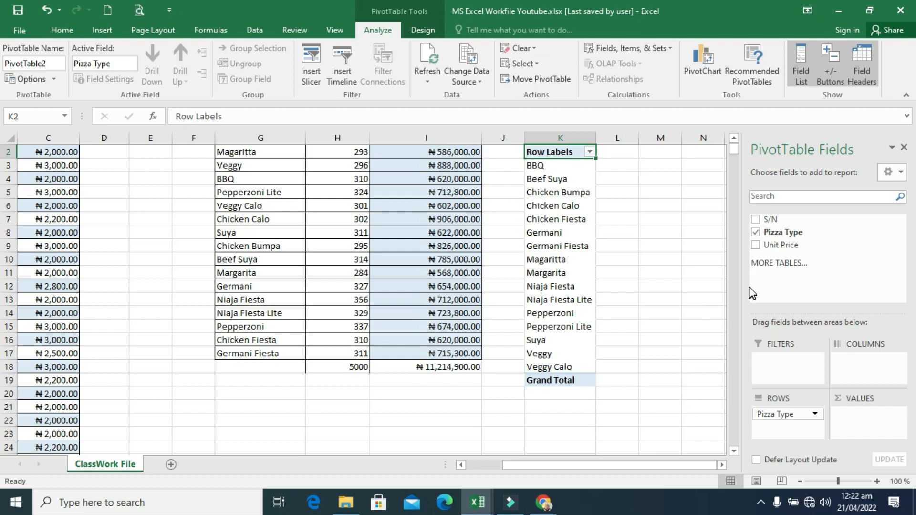
pyautogui.click(756, 246)
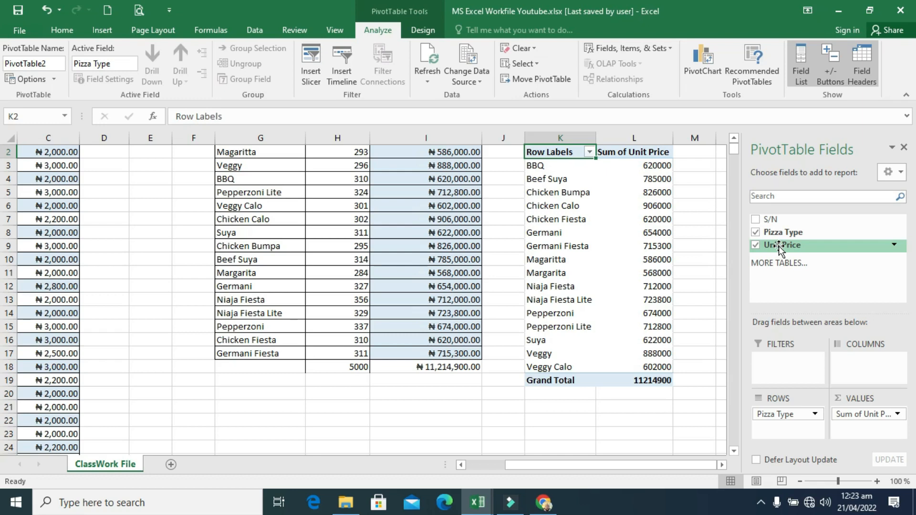
pyautogui.moveTo(779, 246); pyautogui.dragTo(844, 413)
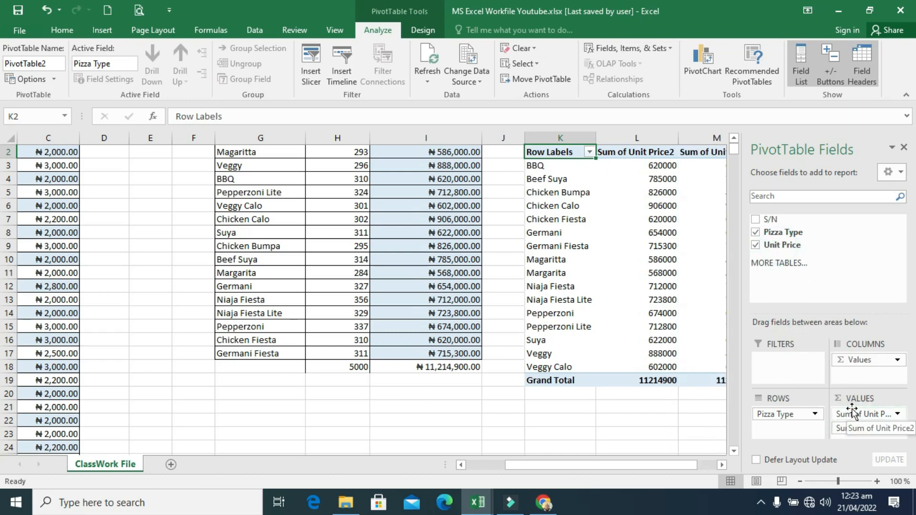
# Step: Change the Sum of Unit Price2 value field to summarize by Count
pyautogui.click(722, 464)
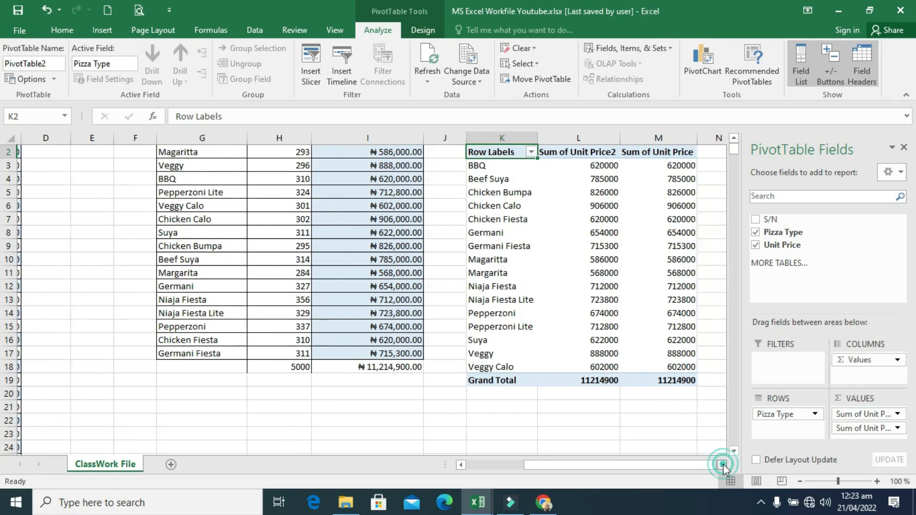
pyautogui.click(723, 464)
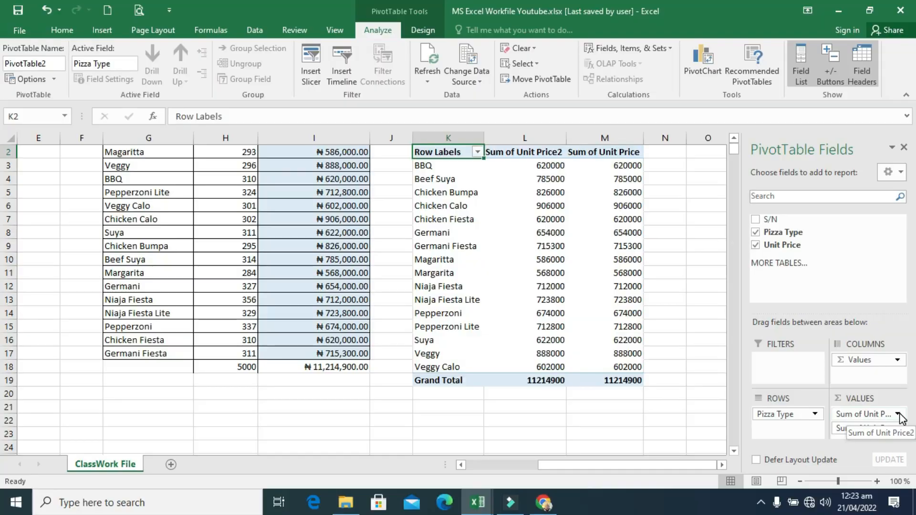
pyautogui.click(887, 350)
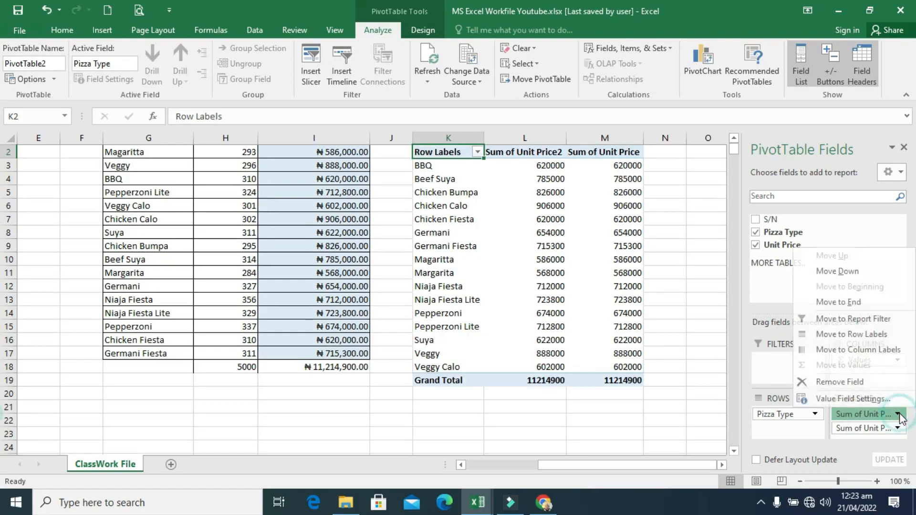
pyautogui.click(866, 400)
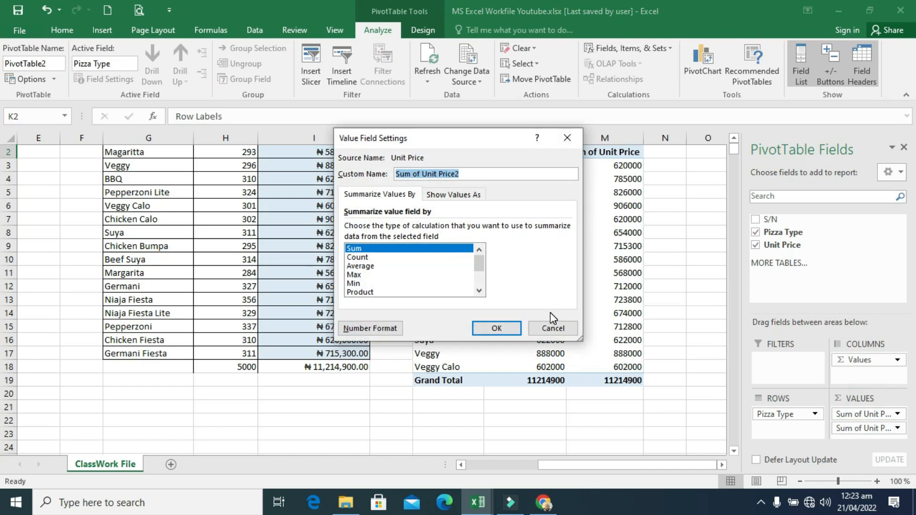
pyautogui.click(362, 257)
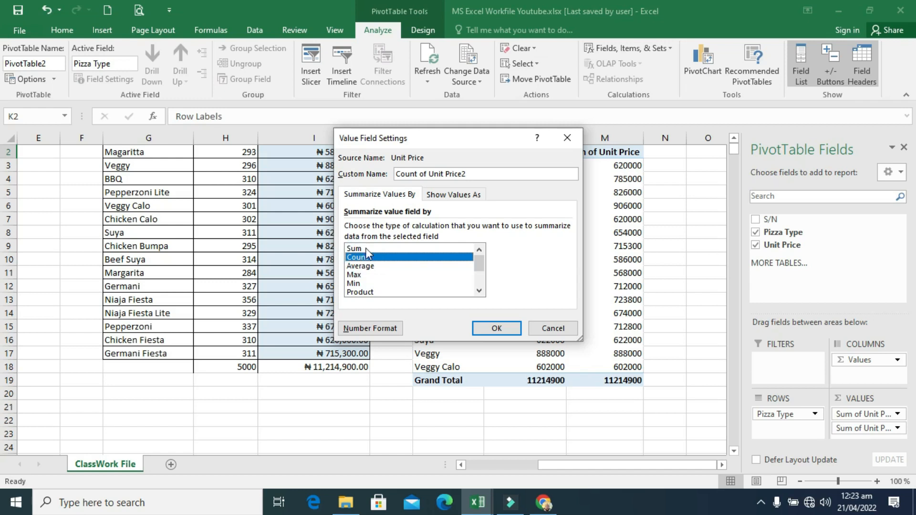
pyautogui.click(472, 175)
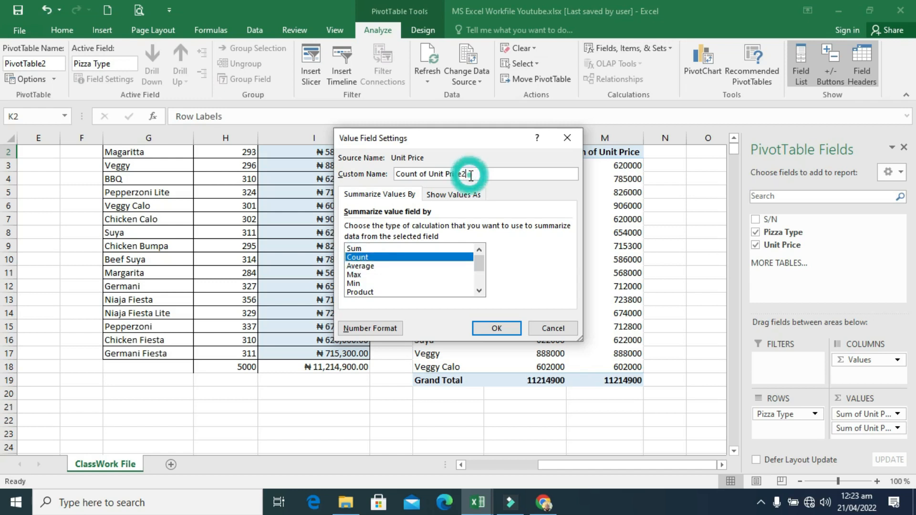
pyautogui.click(496, 328)
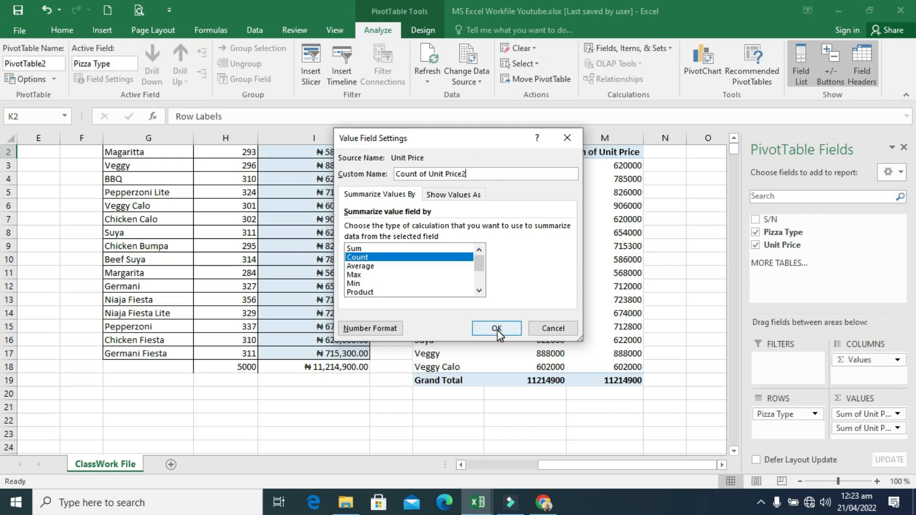
pyautogui.click(497, 330)
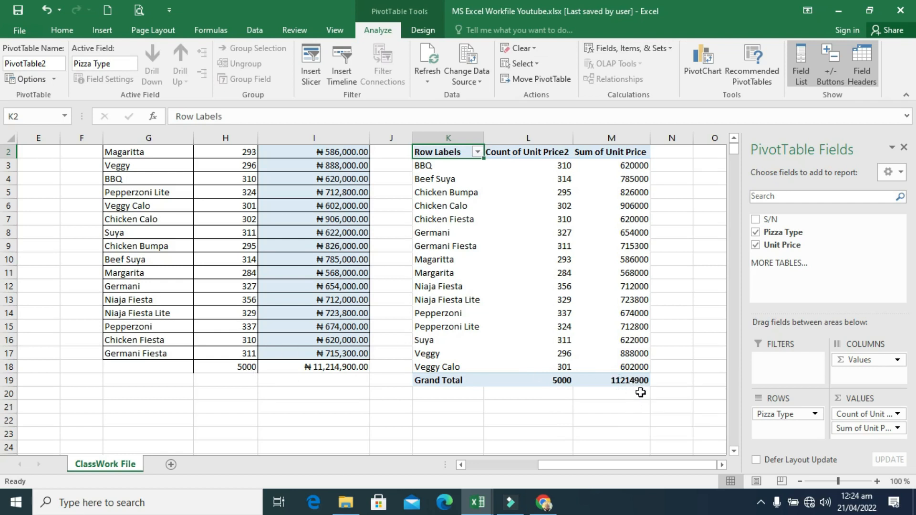
pyautogui.moveTo(645, 382)
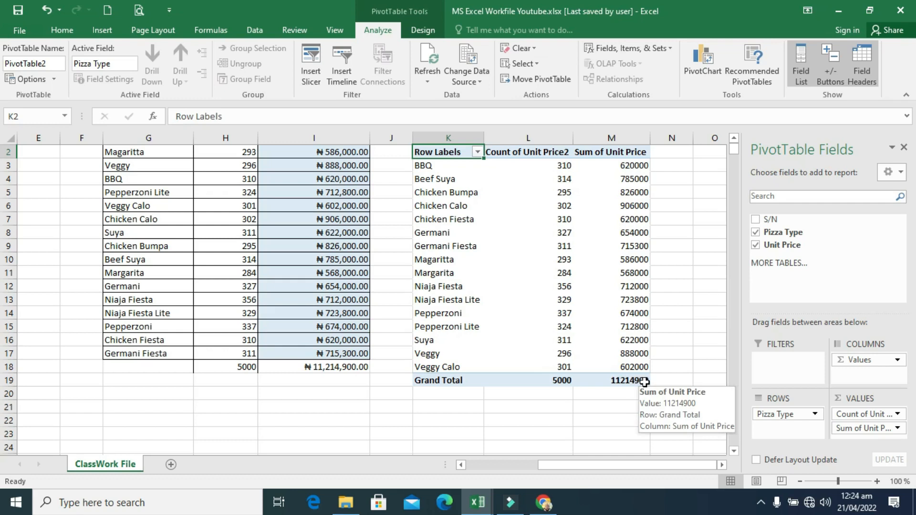